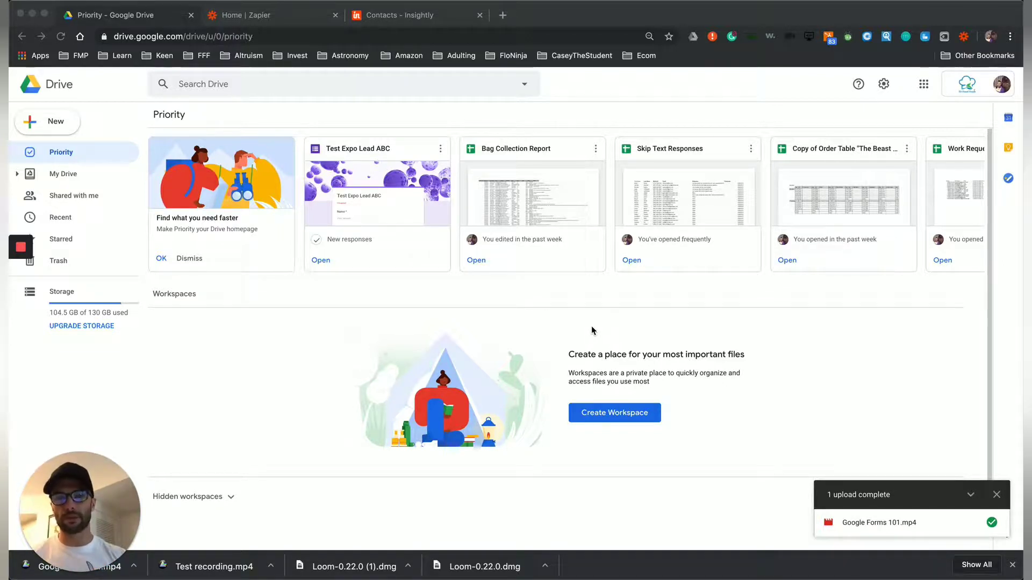
Return to the Zapier tab and reload its dashboard from the Zapier logo.
{"action": "left_click", "coordinate": [275, 22]}
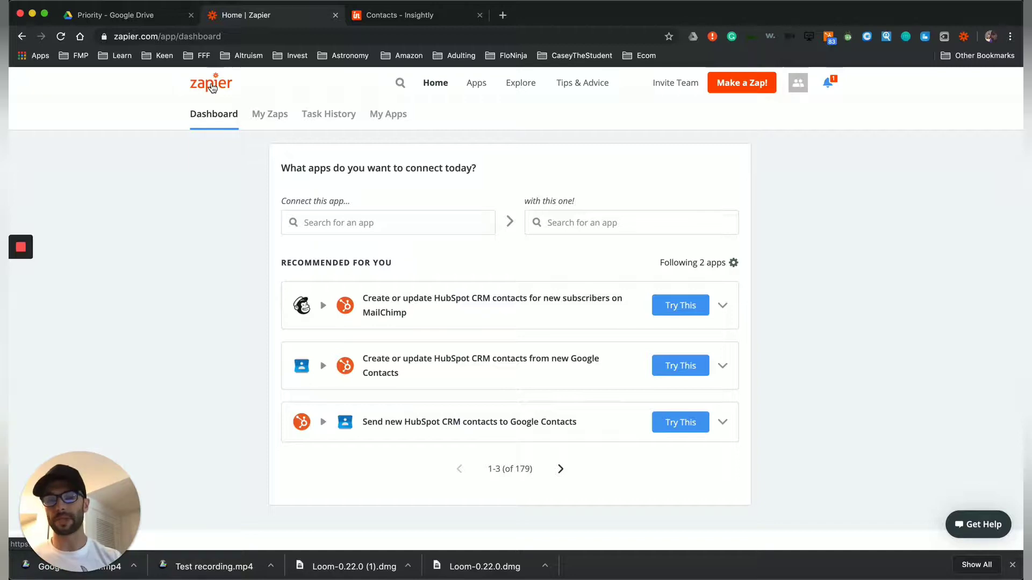
{"action": "left_click", "coordinate": [212, 87]}
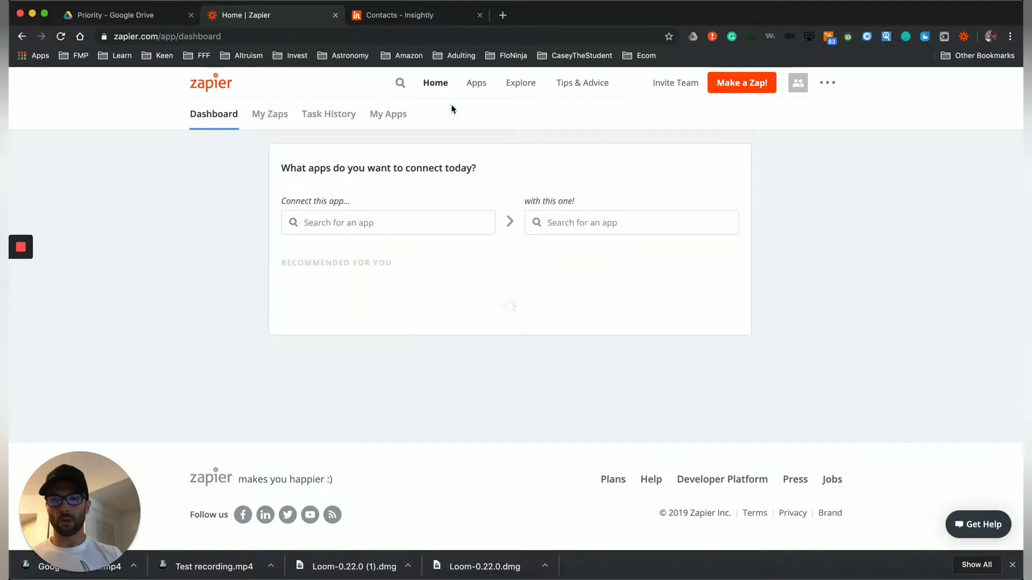
Search Zapier's apps for 'for' and open Google Forms from the suggestions.
{"action": "left_click", "coordinate": [399, 84]}
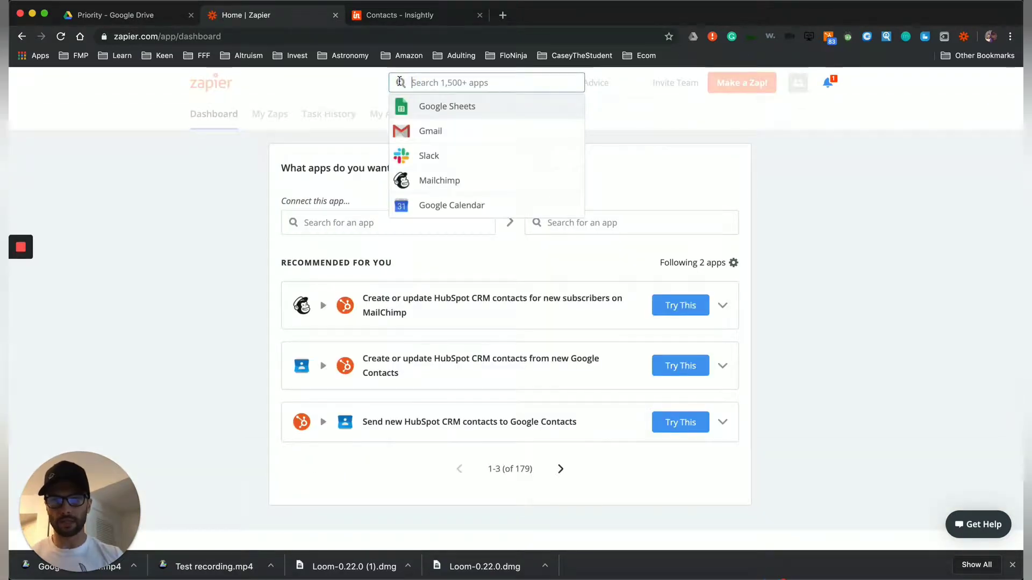
{"action": "type", "text": "from"}
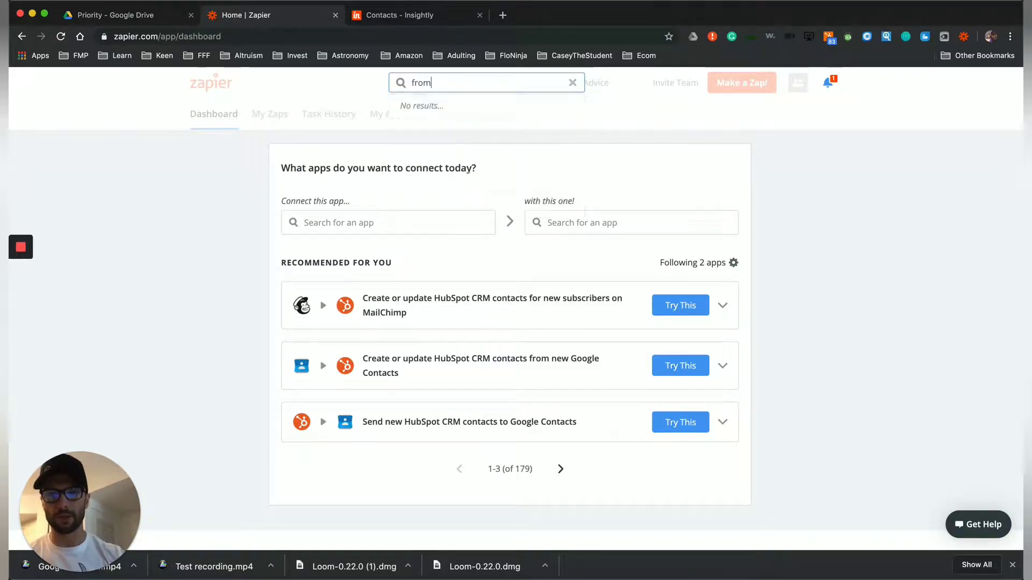
{"action": "key", "text": "BackSpace"}
{"action": "key", "text": "BackSpace"}
{"action": "key", "text": "BackSpace"}
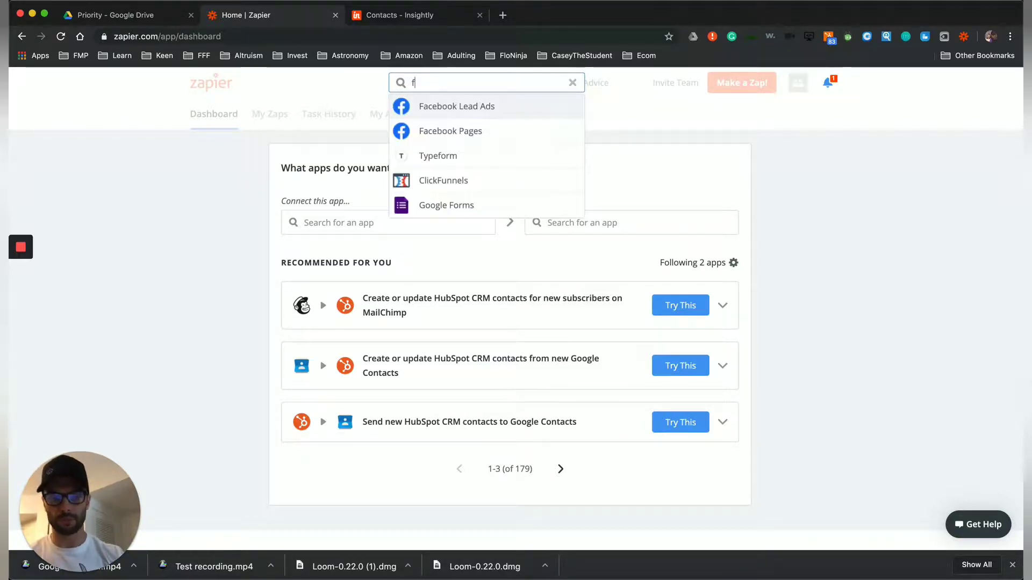
{"action": "type", "text": "om"}
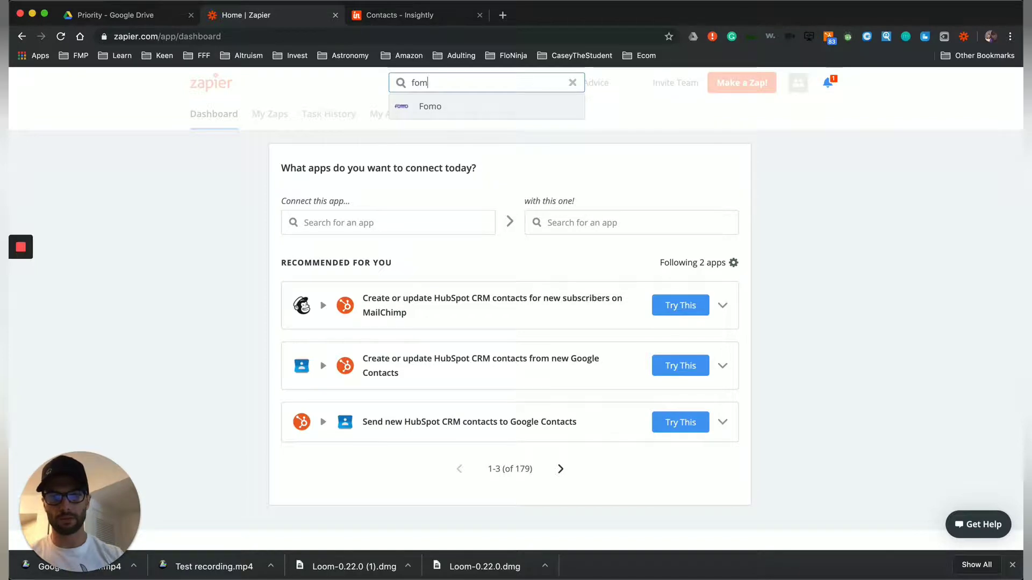
{"action": "key", "text": "BackSpace"}
{"action": "key", "text": "BackSpace"}
{"action": "key", "text": "BackSpace"}
{"action": "type", "text": "for"}
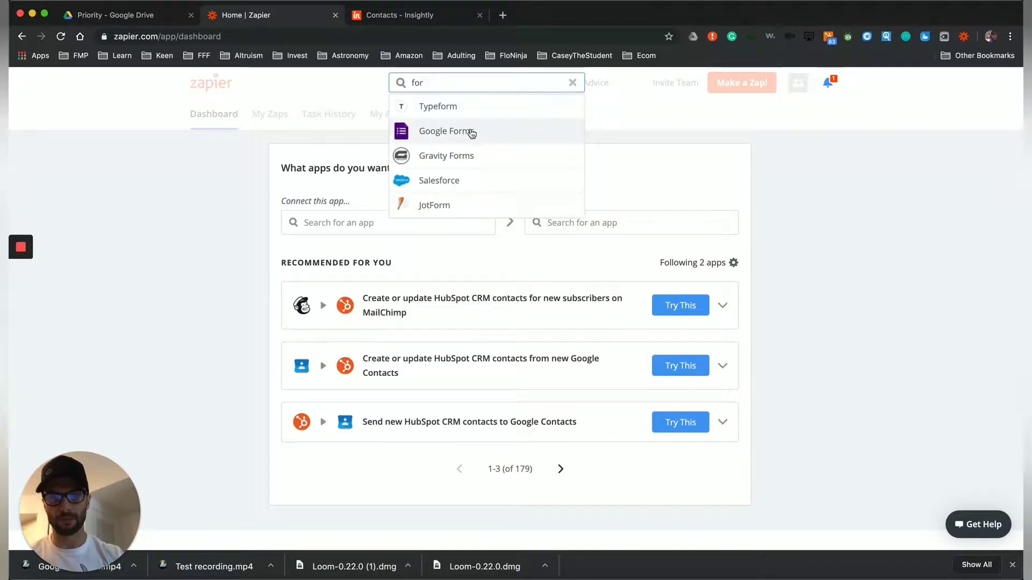
{"action": "left_click", "coordinate": [471, 133]}
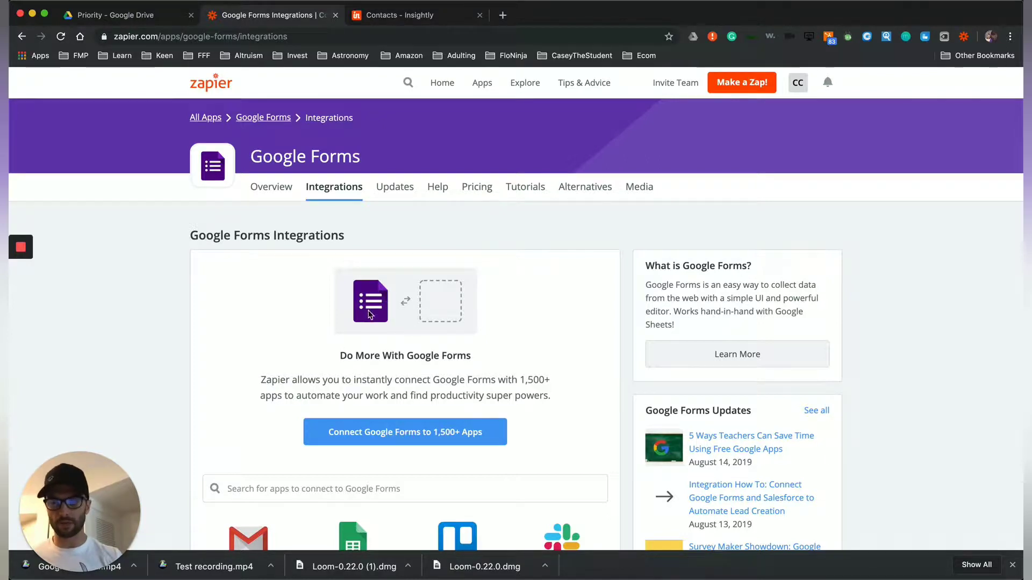
Search 'hub' among apps to connect to Google Forms and pick HubSpot CRM.
{"action": "scroll", "coordinate": [398, 418], "scroll_direction": "down", "scroll_amount": 2}
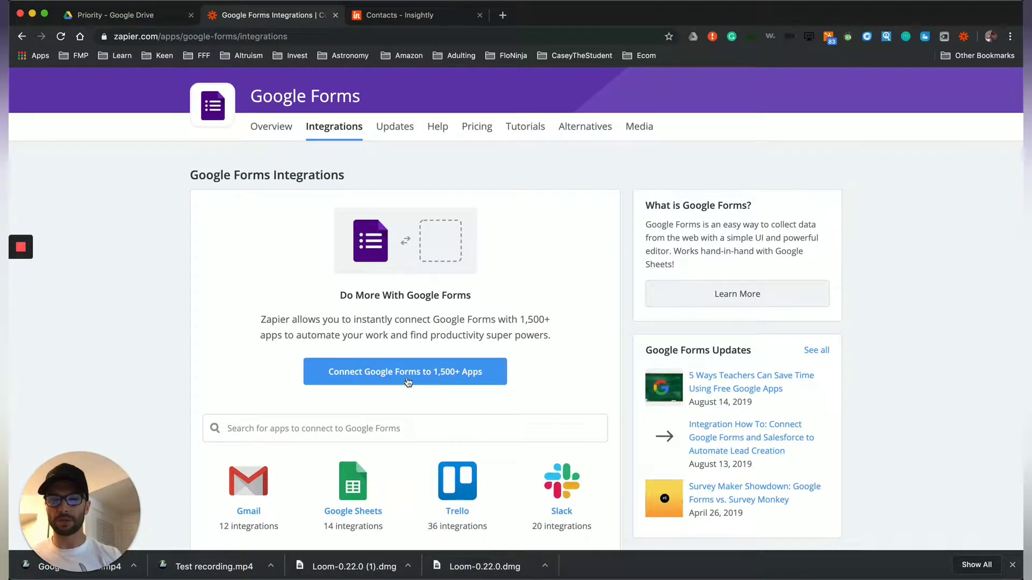
{"action": "left_click", "coordinate": [352, 425]}
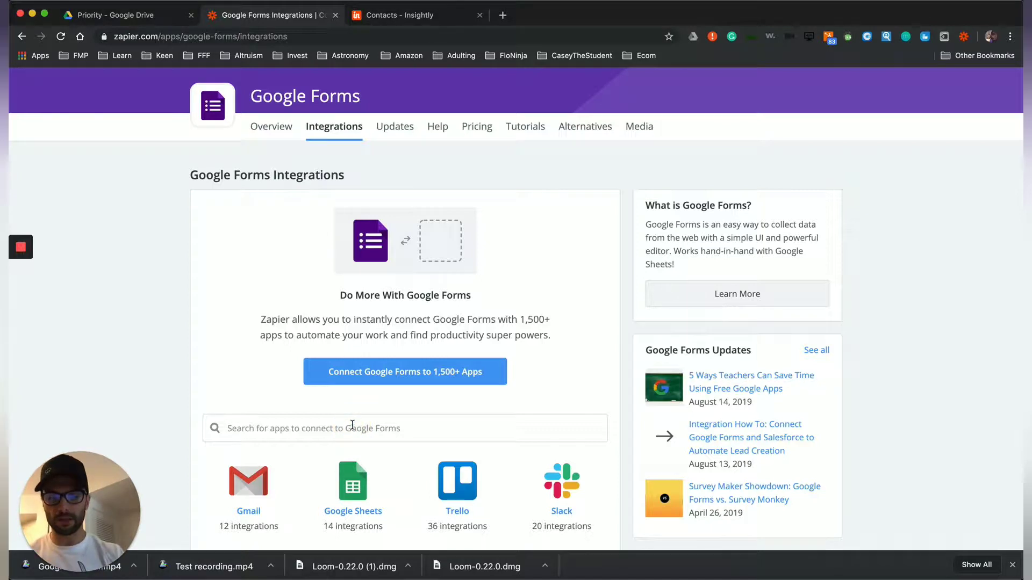
{"action": "type", "text": "hub"}
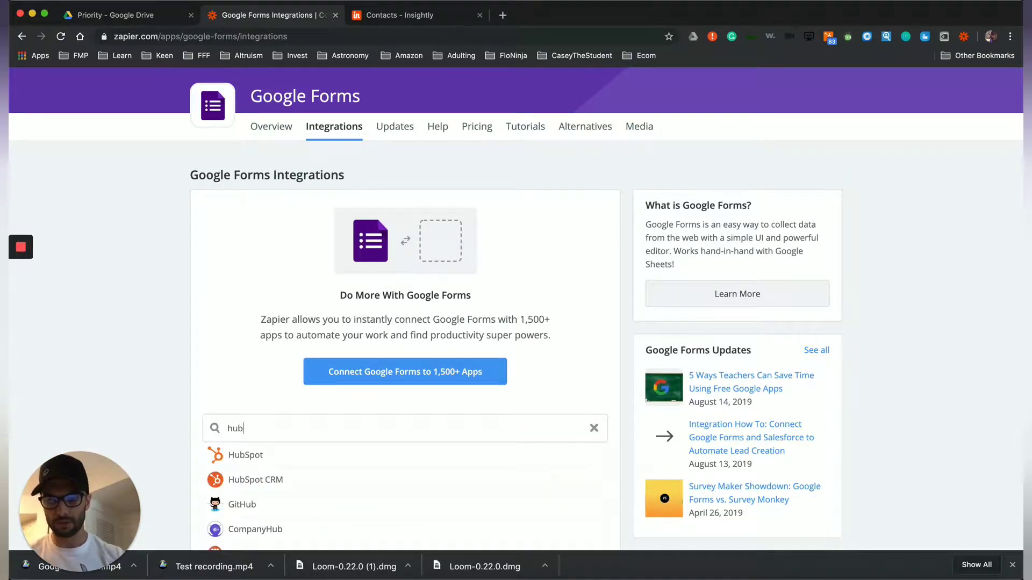
{"action": "left_click", "coordinate": [283, 480]}
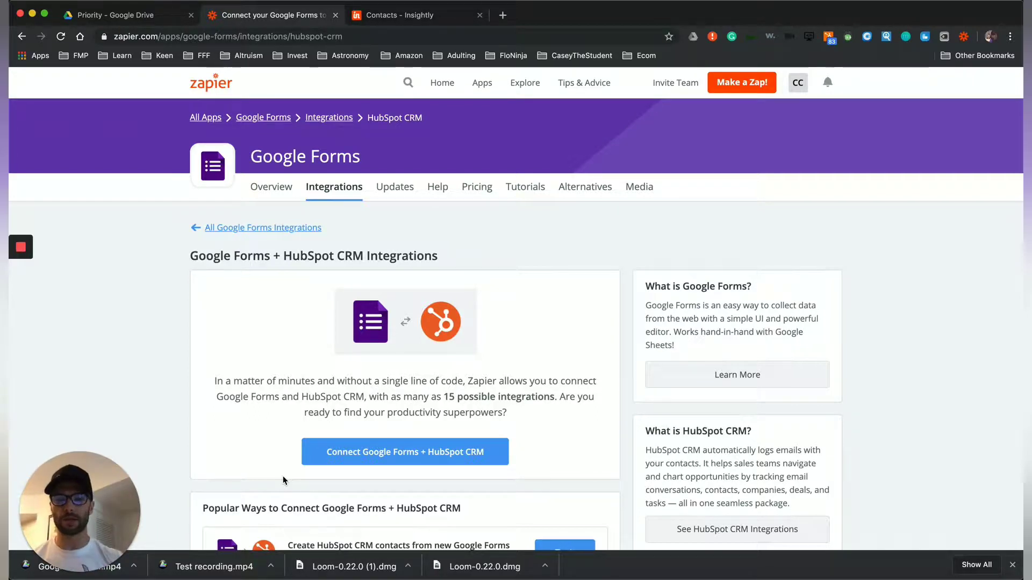
Start a Google Forms + HubSpot CRM zap triggered by New Response in Spreadsheet, keeping the connected account.
{"action": "left_click", "coordinate": [404, 460]}
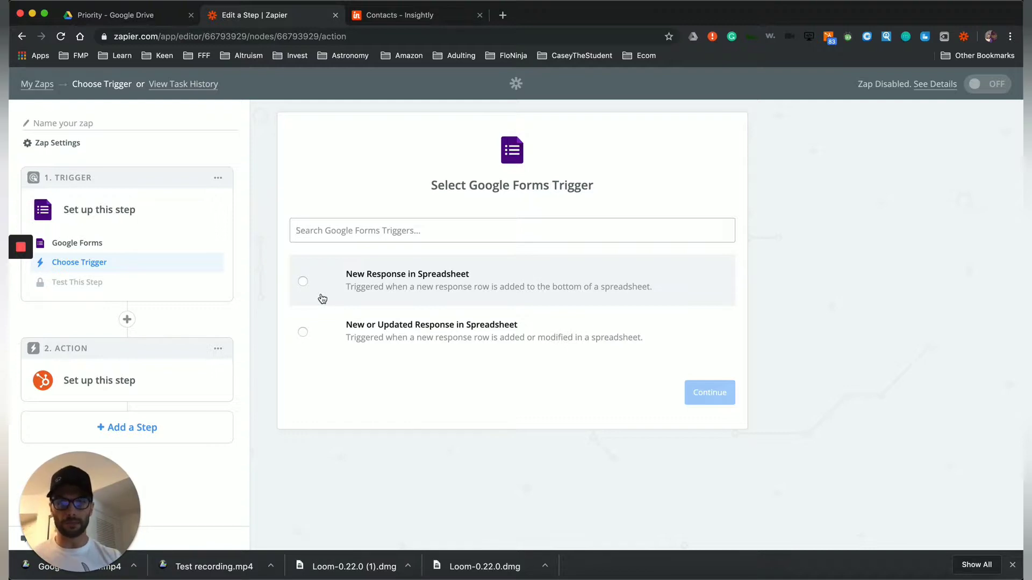
{"action": "left_click", "coordinate": [302, 283]}
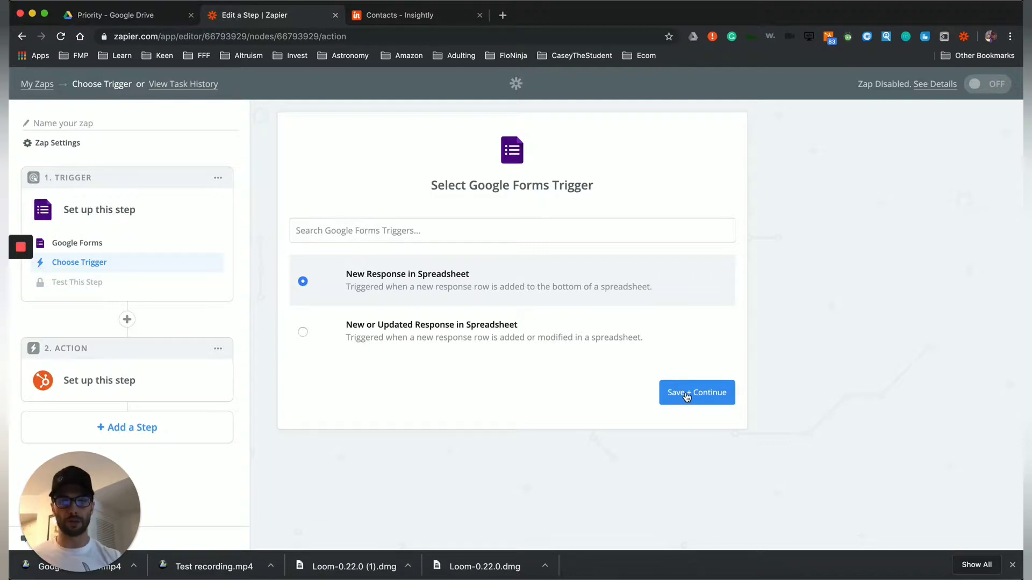
{"action": "left_click", "coordinate": [686, 395]}
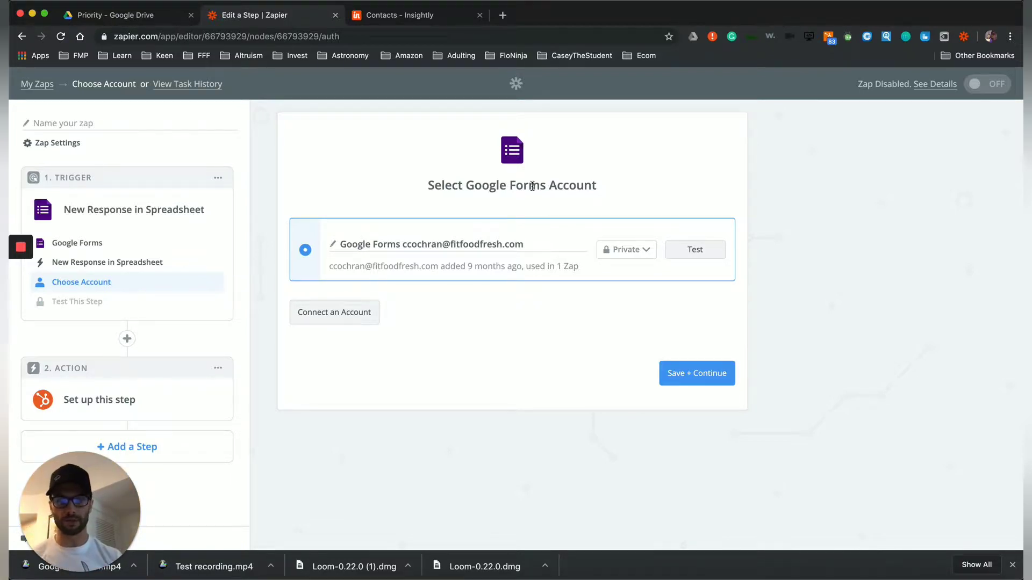
{"action": "left_click", "coordinate": [679, 379]}
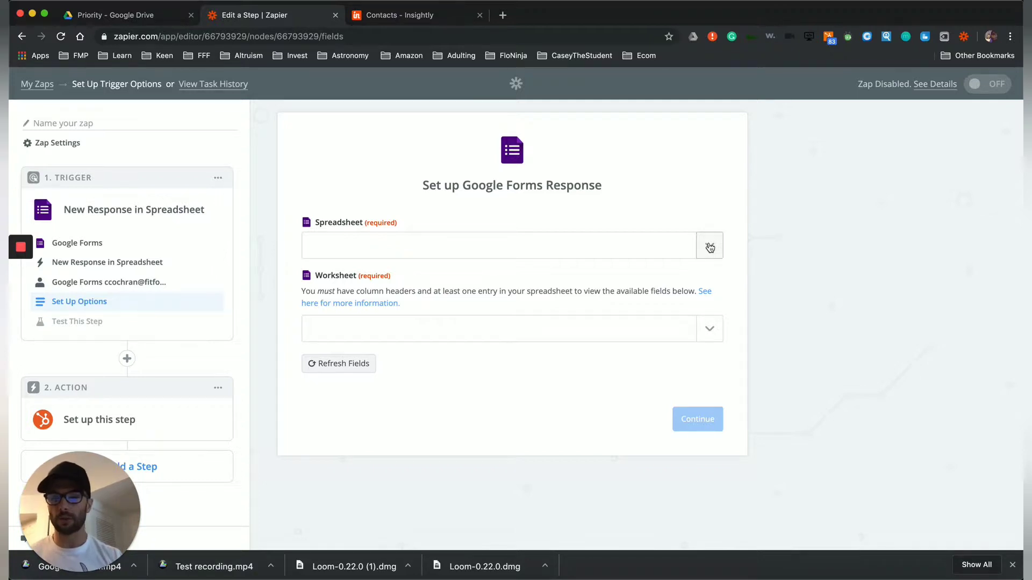
Set the trigger spreadsheet to 'Test Expo Lead ABC (Responses)' and worksheet to 'Form Responses 1'.
{"action": "left_click", "coordinate": [709, 247]}
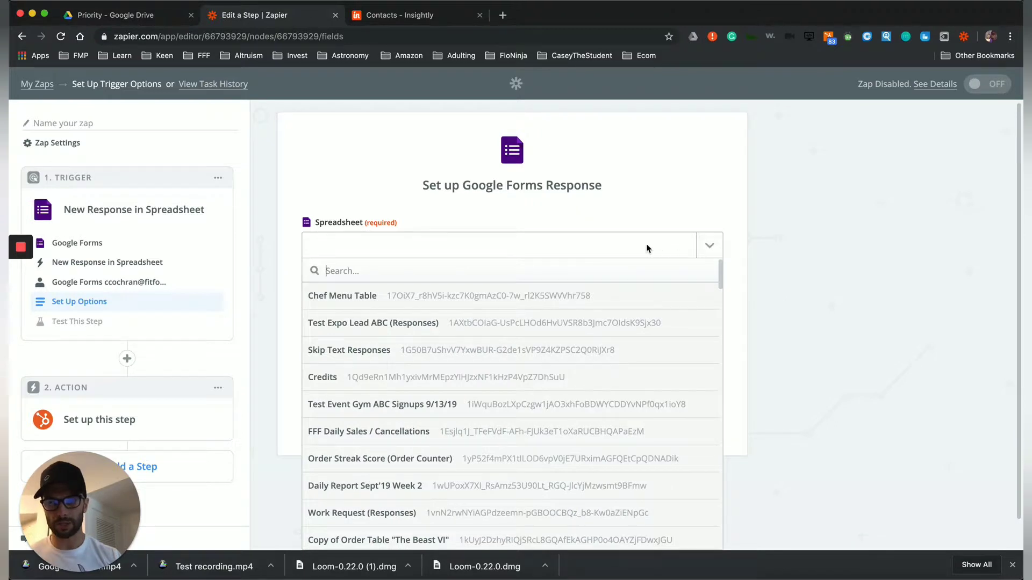
{"action": "left_click", "coordinate": [434, 329]}
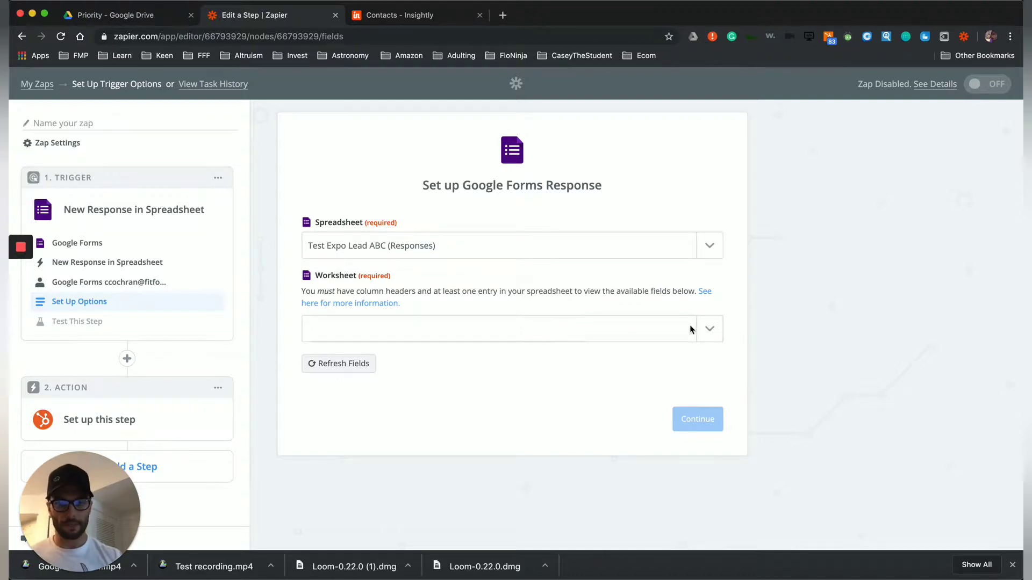
{"action": "left_click", "coordinate": [710, 329]}
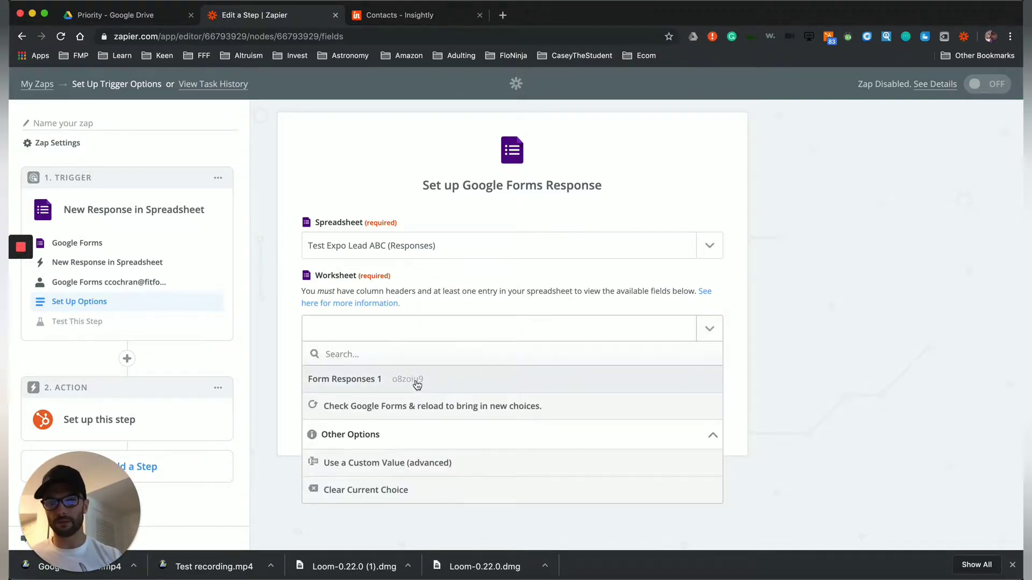
{"action": "left_click", "coordinate": [417, 380]}
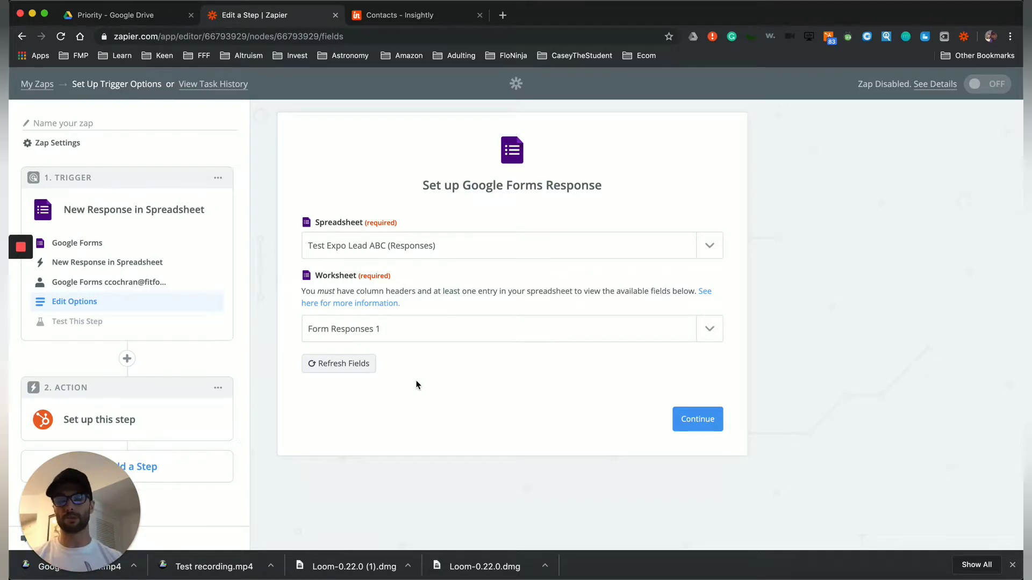
{"action": "left_click", "coordinate": [710, 327]}
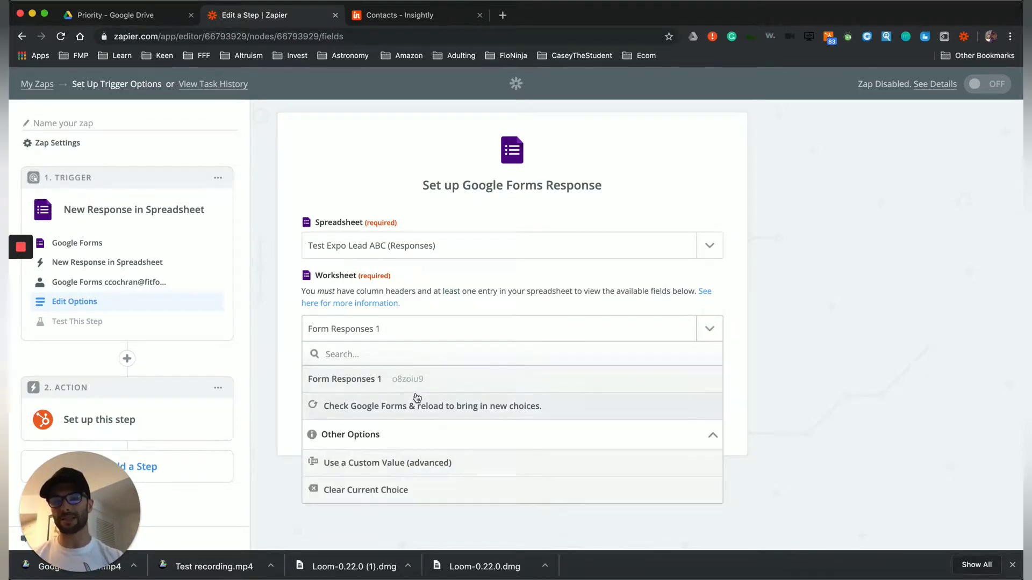
{"action": "left_click", "coordinate": [424, 383]}
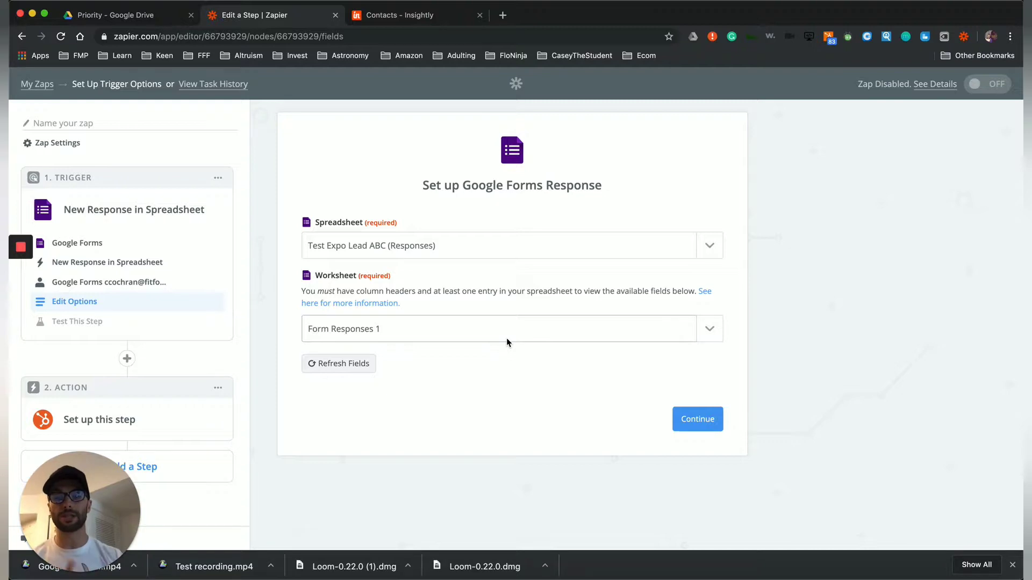
Save the trigger options, load sample responses and inspect Response A's fields.
{"action": "left_click", "coordinate": [706, 424]}
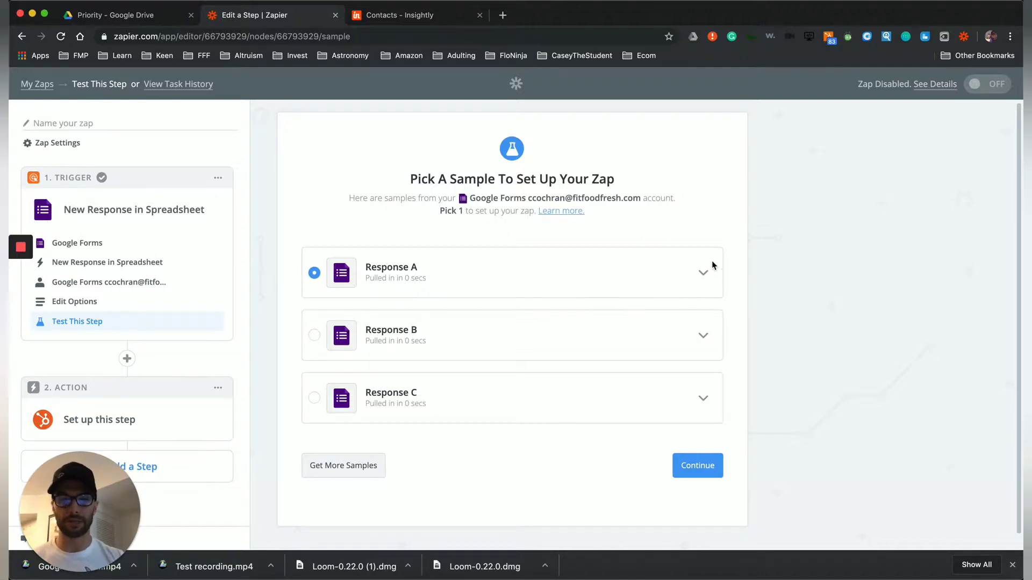
{"action": "left_click", "coordinate": [706, 274]}
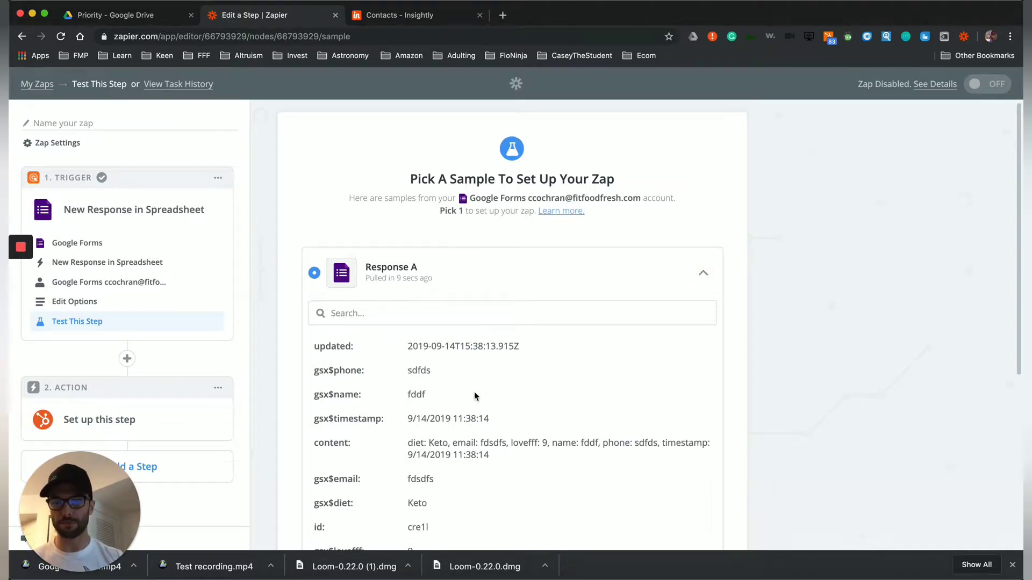
{"action": "scroll", "coordinate": [475, 396], "scroll_direction": "down", "scroll_amount": 2}
{"action": "scroll", "coordinate": [475, 396], "scroll_direction": "down", "scroll_amount": 2}
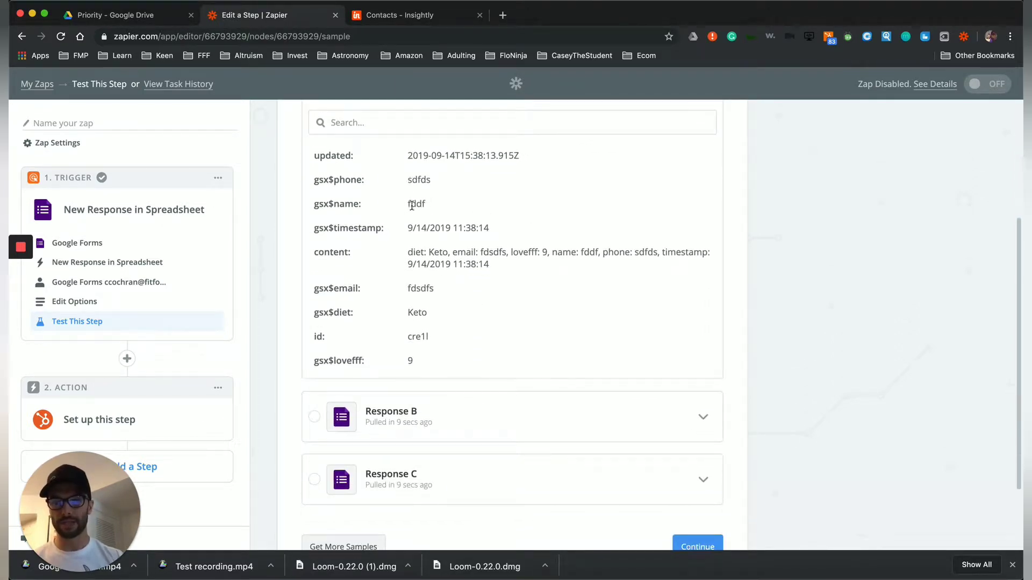
{"action": "scroll", "coordinate": [539, 338], "scroll_direction": "down", "scroll_amount": 2}
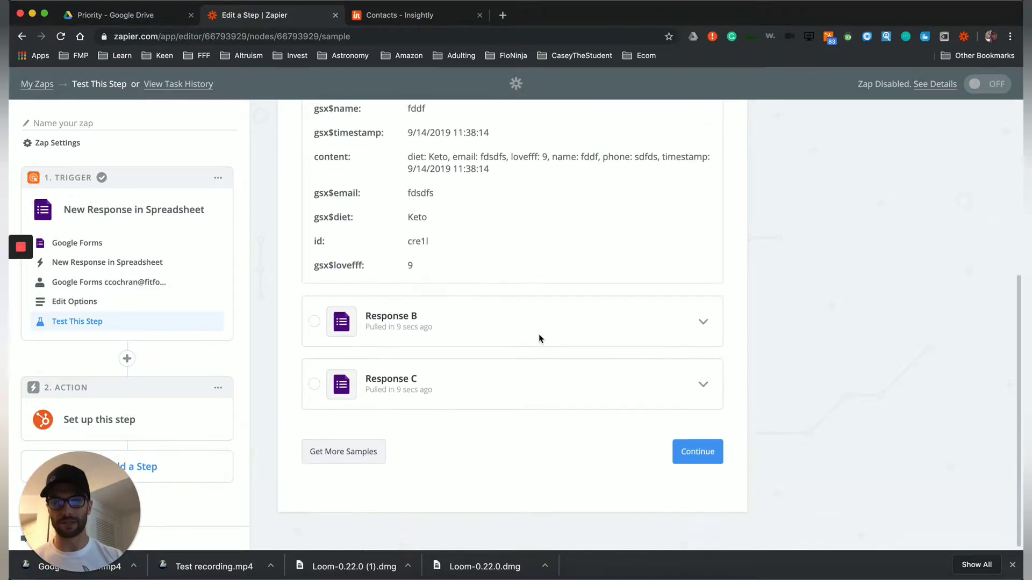
Choose Response C as the trigger sample, review its fields, and continue to the action.
{"action": "left_click", "coordinate": [315, 385]}
{"action": "left_click", "coordinate": [703, 384]}
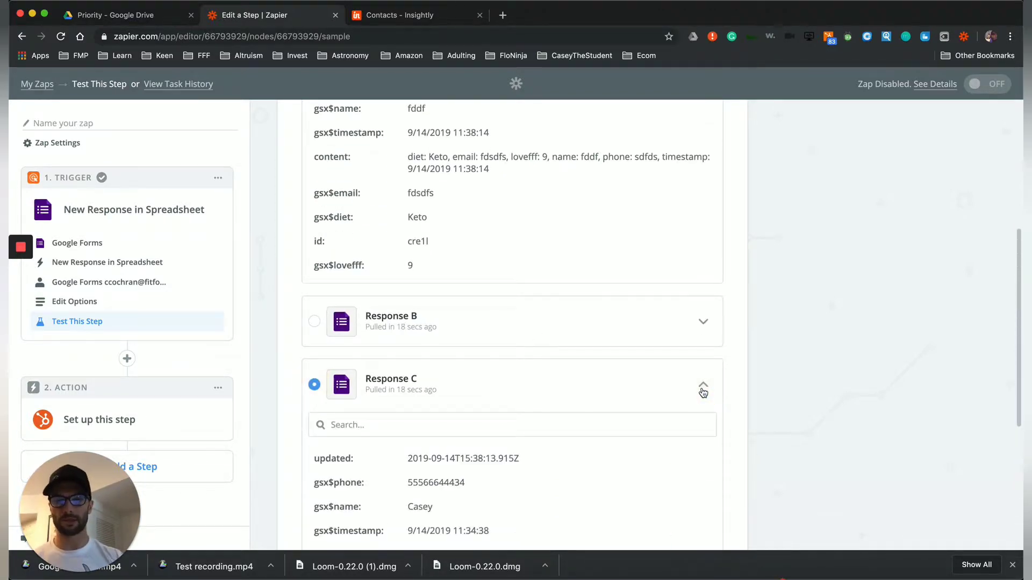
{"action": "scroll", "coordinate": [702, 390], "scroll_direction": "down", "scroll_amount": 5}
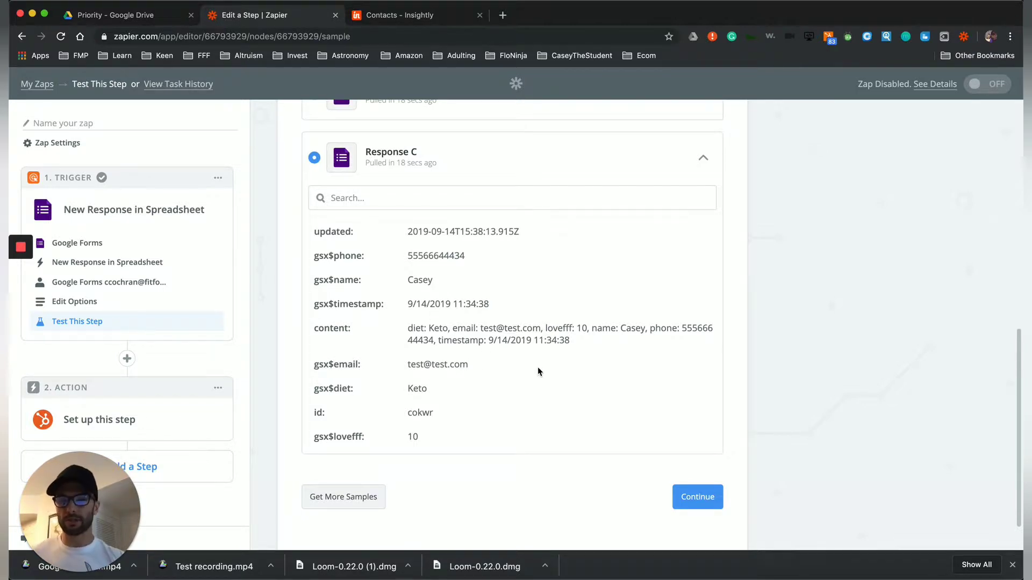
{"action": "scroll", "coordinate": [568, 386], "scroll_direction": "down", "scroll_amount": 1}
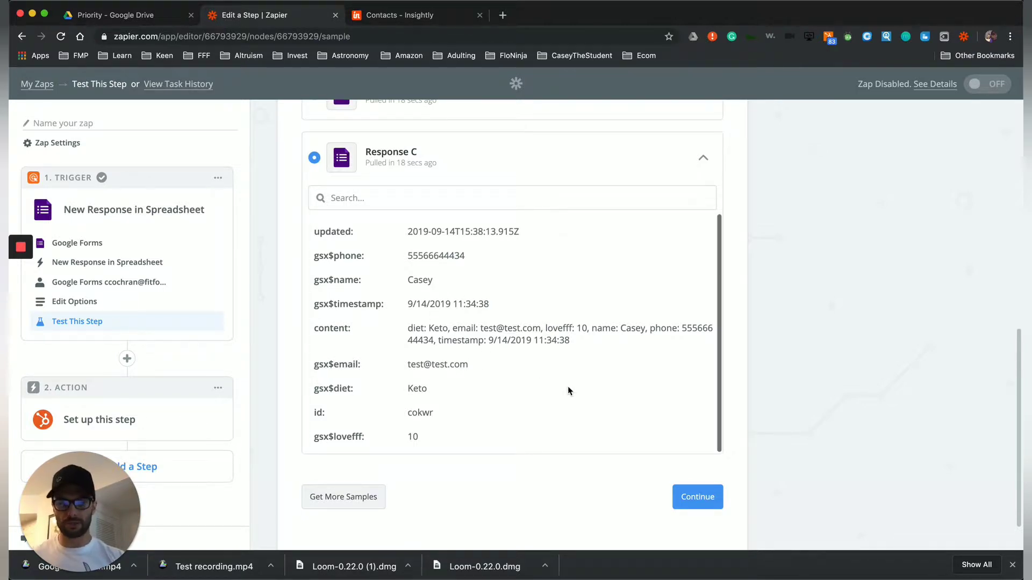
{"action": "left_click", "coordinate": [685, 498]}
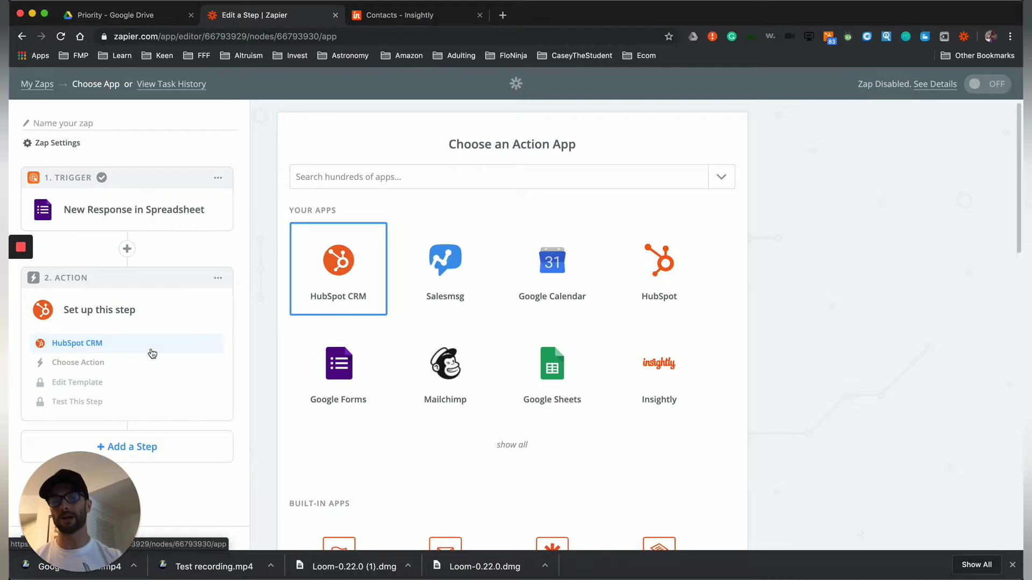
Choose Create or Update Contact as the HubSpot CRM action and save it.
{"action": "left_click", "coordinate": [345, 281]}
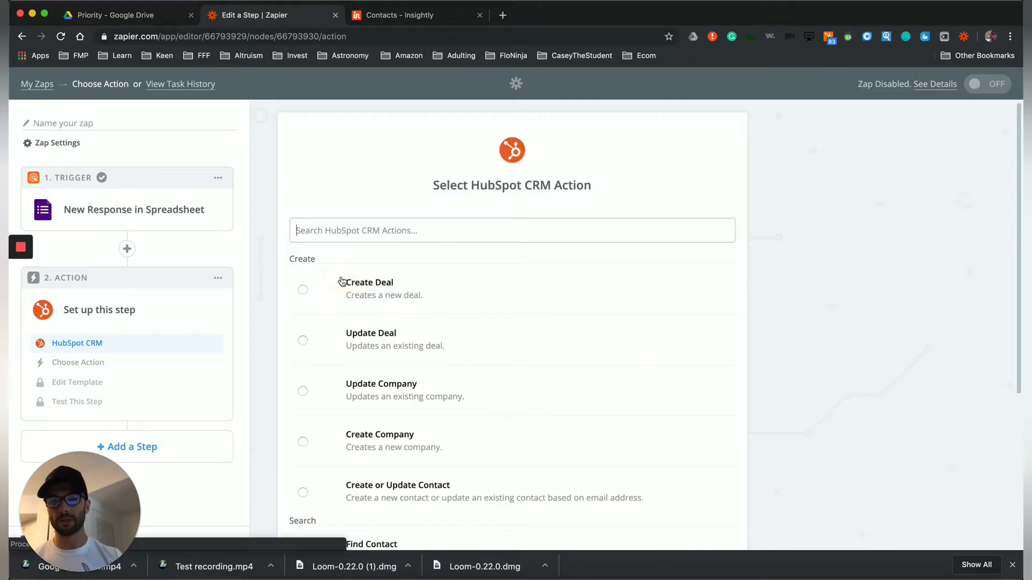
{"action": "scroll", "coordinate": [476, 398], "scroll_direction": "down", "scroll_amount": 4}
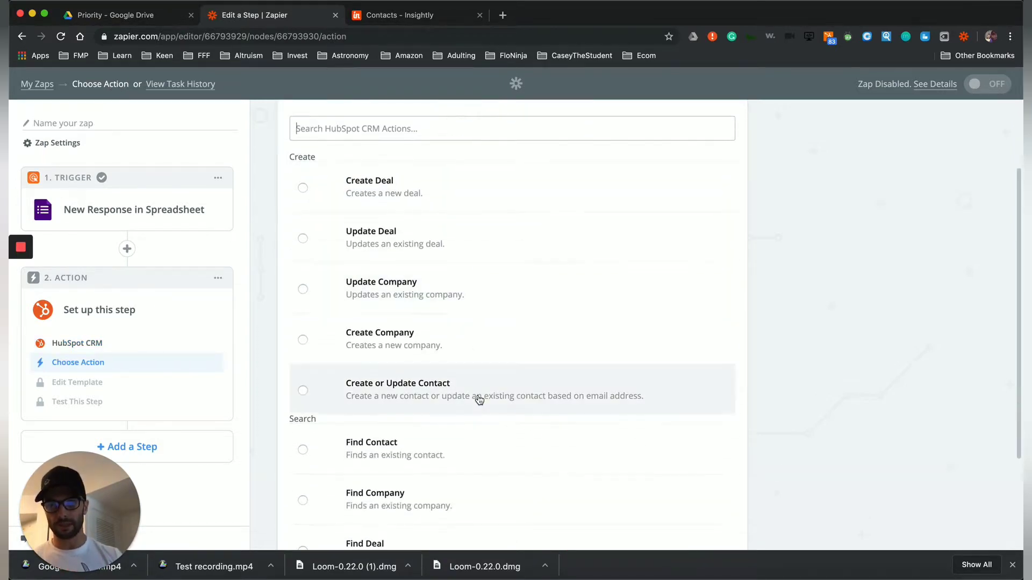
{"action": "scroll", "coordinate": [446, 396], "scroll_direction": "up", "scroll_amount": 4}
{"action": "scroll", "coordinate": [548, 361], "scroll_direction": "down", "scroll_amount": 3}
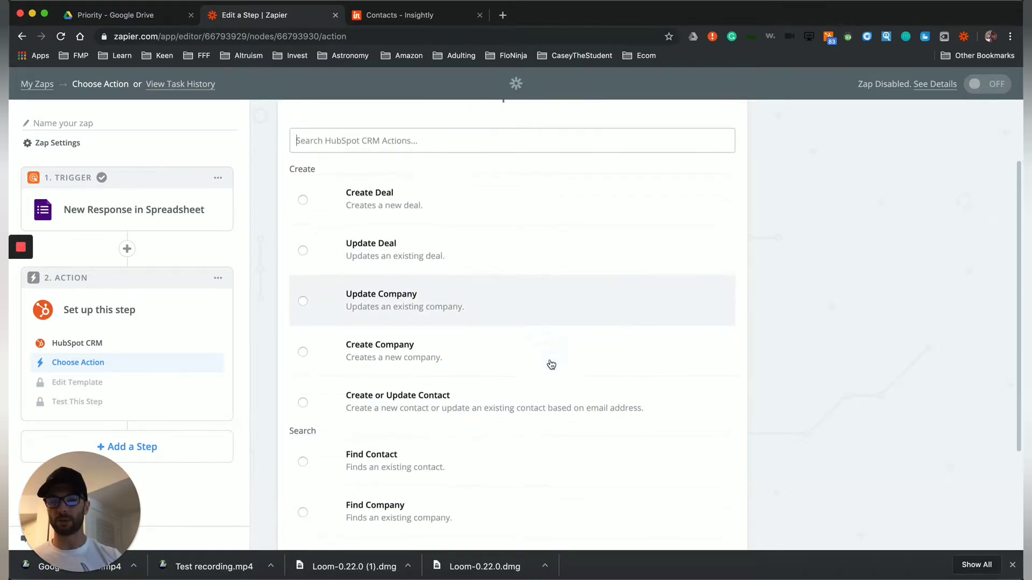
{"action": "scroll", "coordinate": [512, 431], "scroll_direction": "down", "scroll_amount": 3}
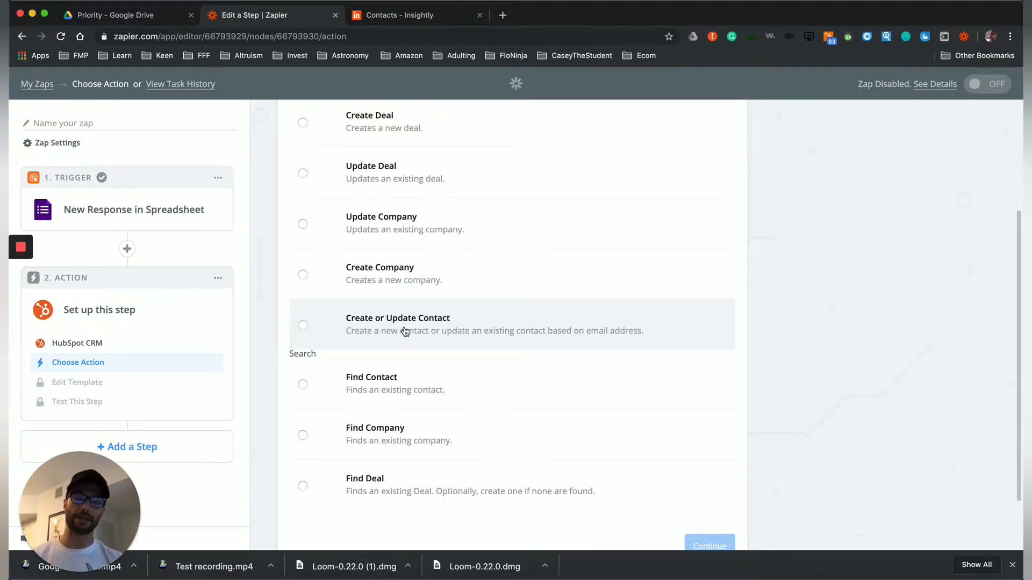
{"action": "left_click", "coordinate": [301, 325]}
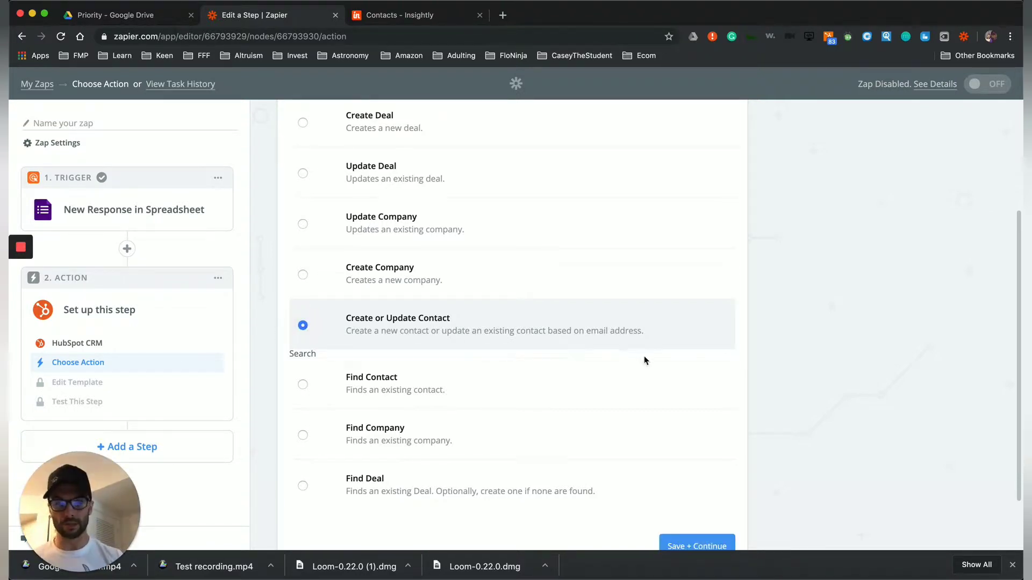
{"action": "scroll", "coordinate": [644, 359], "scroll_direction": "down", "scroll_amount": 2}
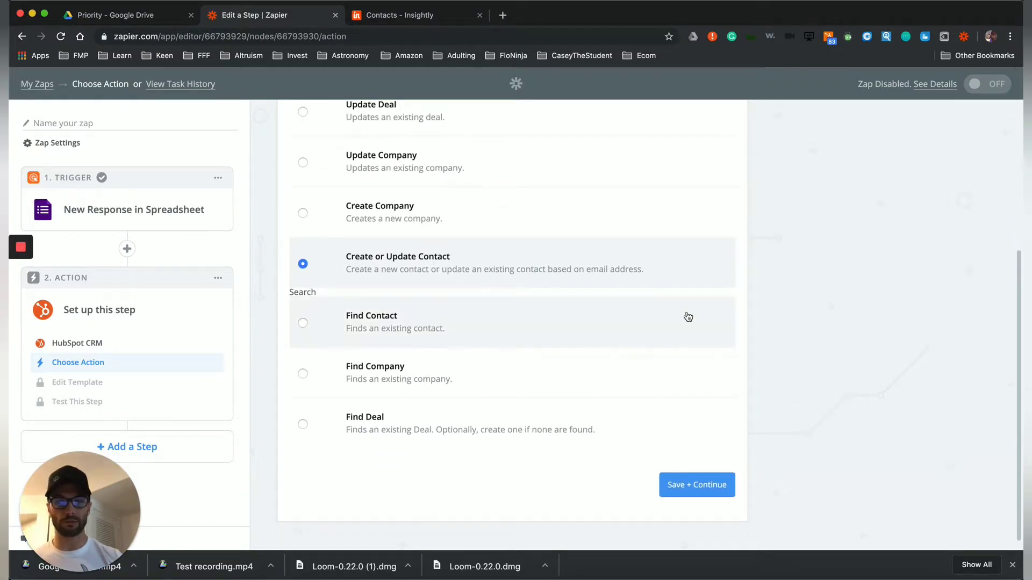
{"action": "left_click", "coordinate": [701, 485]}
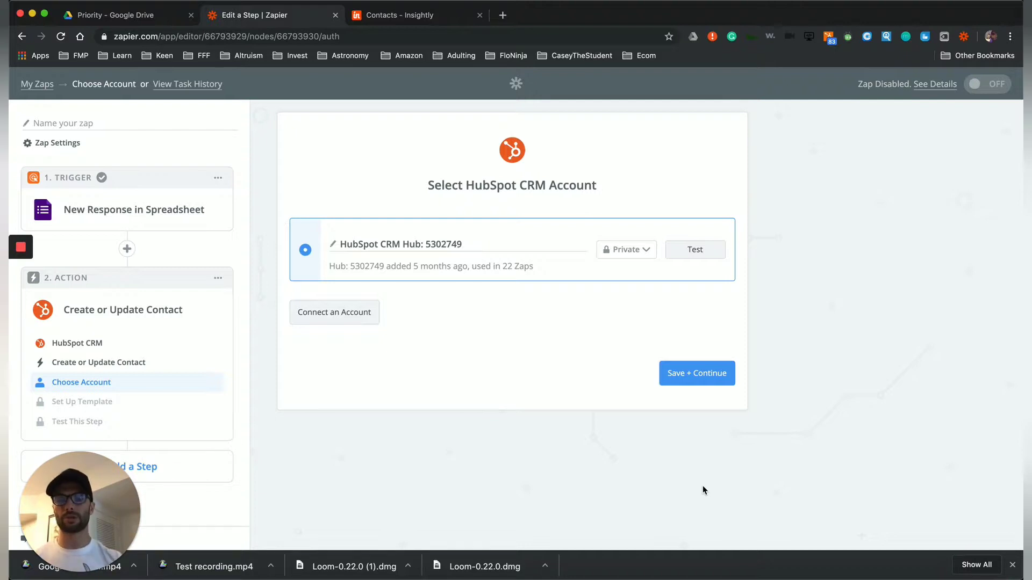
Keep the existing HubSpot CRM Hub account for the action and continue.
{"action": "left_click", "coordinate": [701, 378]}
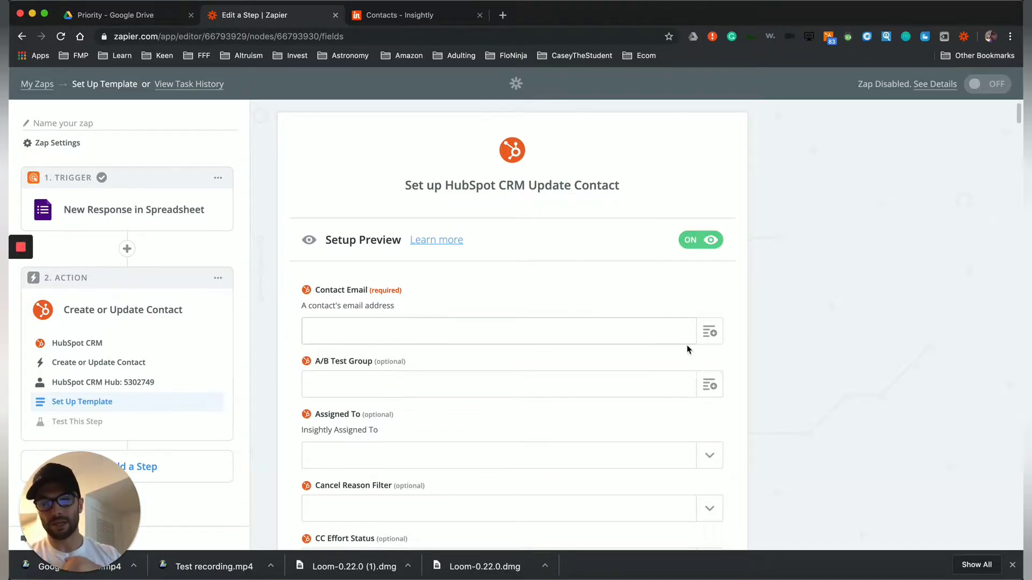
Map Contact Email to the email answer from Step 1 New Response in Spreadsheet.
{"action": "left_click", "coordinate": [708, 333]}
{"action": "scroll", "coordinate": [530, 257], "scroll_direction": "down", "scroll_amount": 2}
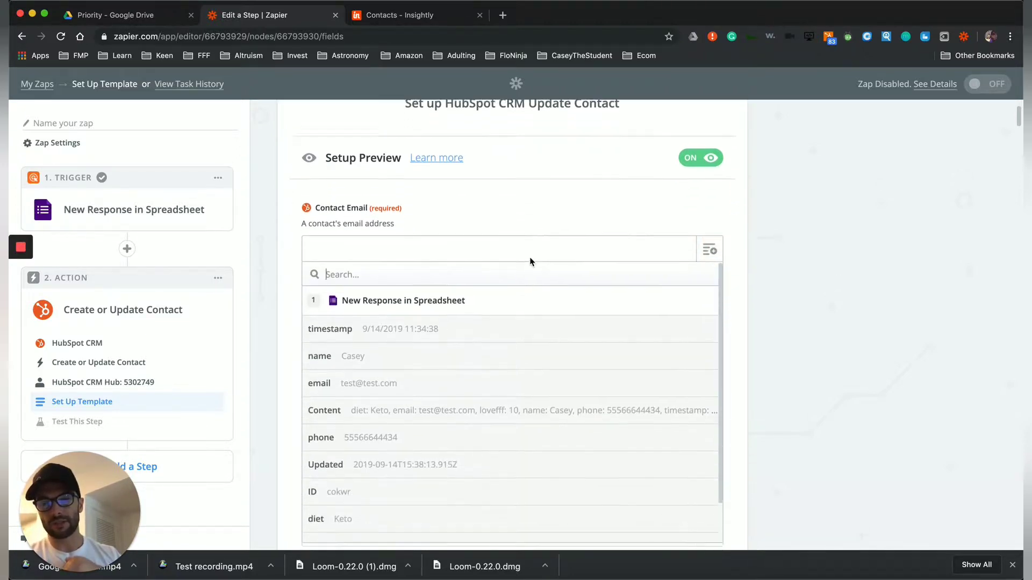
{"action": "scroll", "coordinate": [529, 257], "scroll_direction": "down", "scroll_amount": 1}
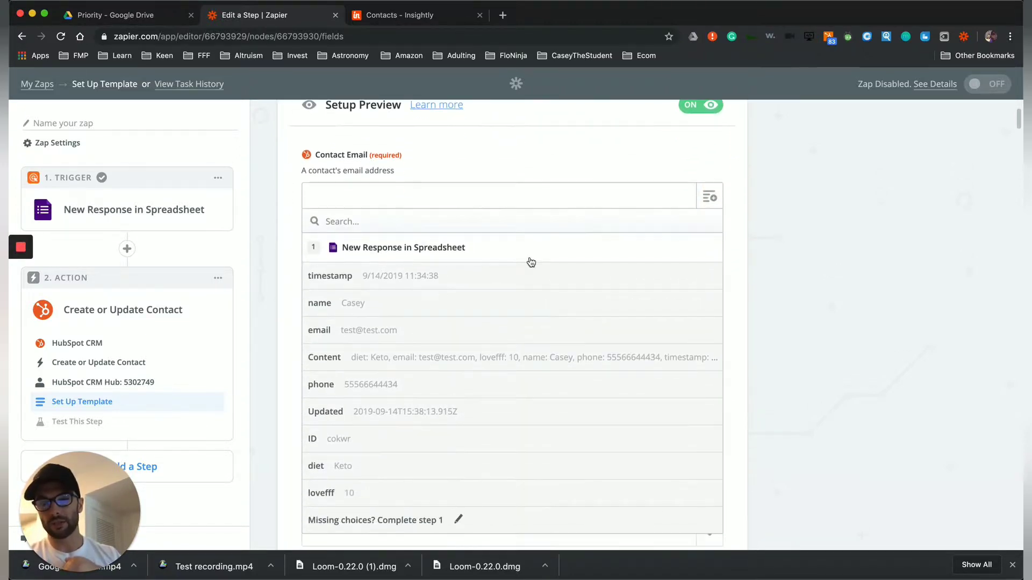
{"action": "left_click", "coordinate": [361, 331]}
{"action": "scroll", "coordinate": [557, 324], "scroll_direction": "down", "scroll_amount": 3}
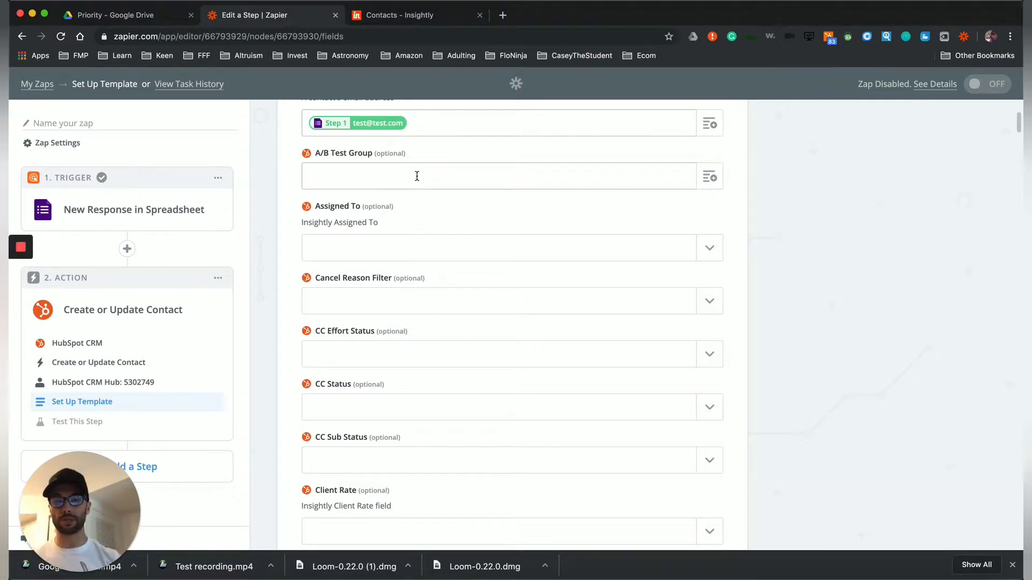
{"action": "scroll", "coordinate": [349, 209], "scroll_direction": "down", "scroll_amount": 5}
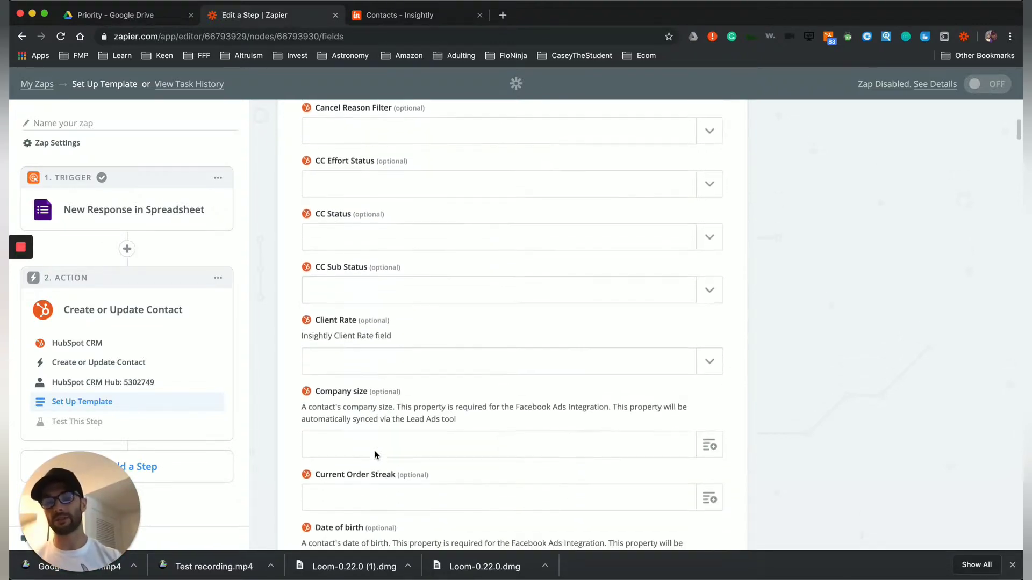
{"action": "scroll", "coordinate": [363, 427], "scroll_direction": "down", "scroll_amount": 9}
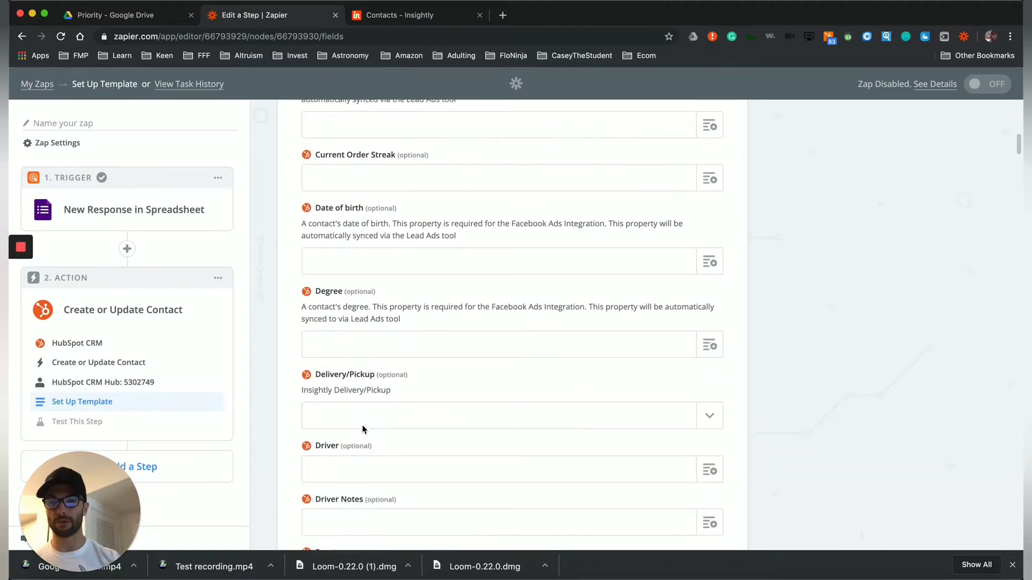
{"action": "scroll", "coordinate": [363, 429], "scroll_direction": "up", "scroll_amount": 20}
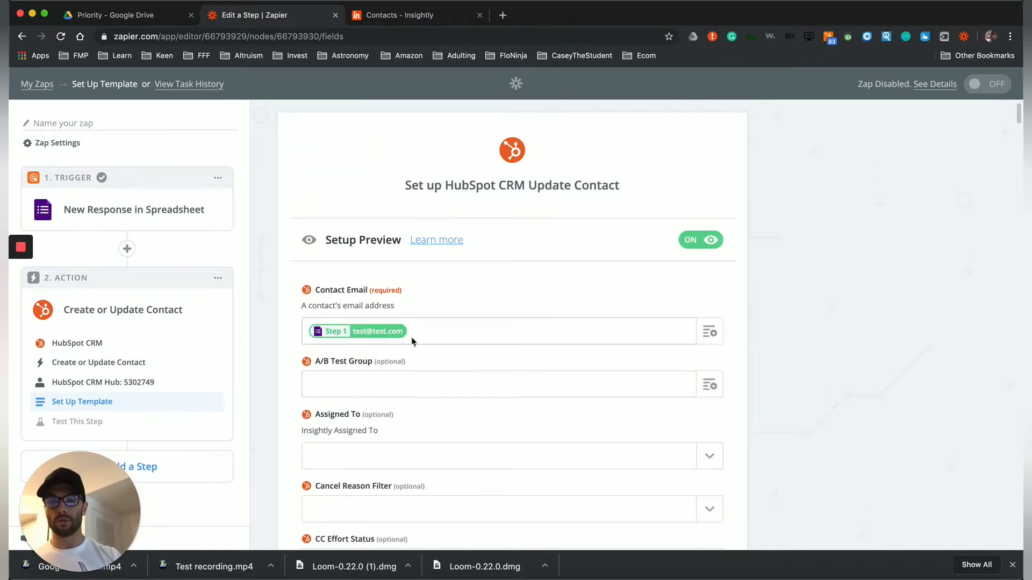
{"action": "scroll", "coordinate": [526, 412], "scroll_direction": "down", "scroll_amount": 2}
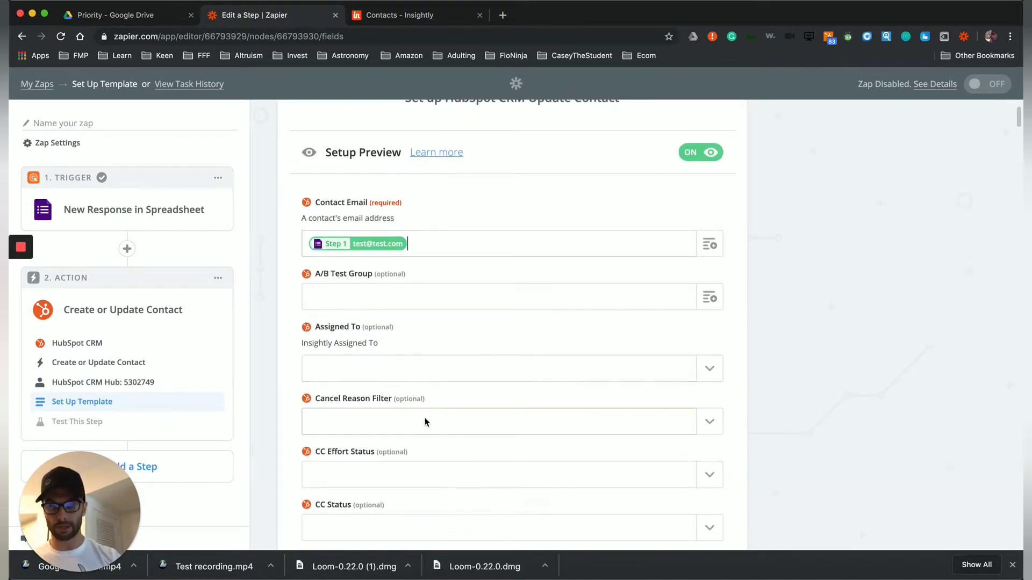
{"action": "scroll", "coordinate": [425, 422], "scroll_direction": "down", "scroll_amount": 1}
{"action": "scroll", "coordinate": [430, 445], "scroll_direction": "down", "scroll_amount": 2}
{"action": "scroll", "coordinate": [426, 462], "scroll_direction": "up", "scroll_amount": 5}
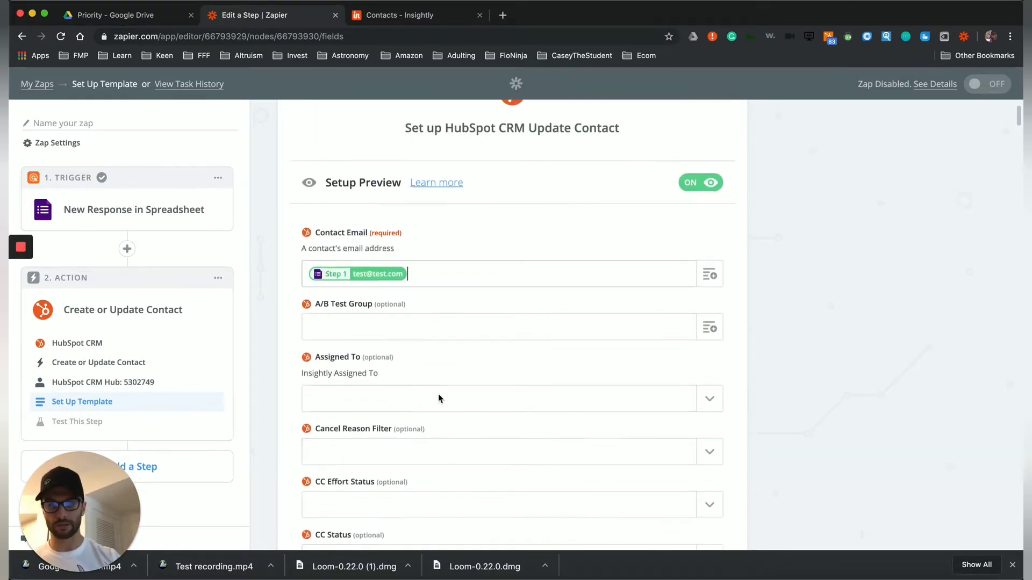
{"action": "left_click", "coordinate": [437, 327]}
{"action": "left_click", "coordinate": [711, 332]}
{"action": "scroll", "coordinate": [534, 411], "scroll_direction": "down", "scroll_amount": 2}
{"action": "scroll", "coordinate": [534, 414], "scroll_direction": "up", "scroll_amount": 2}
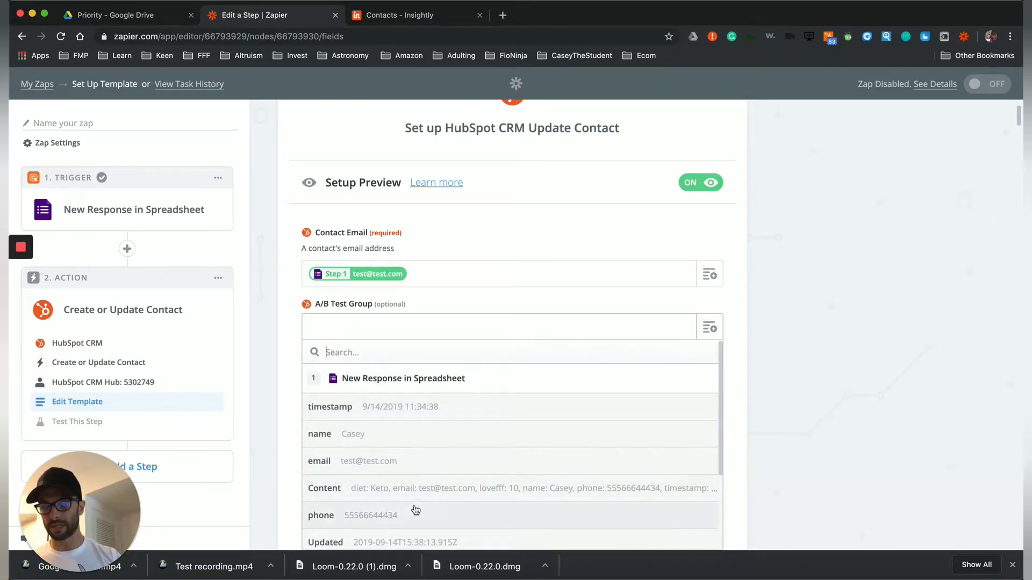
{"action": "scroll", "coordinate": [416, 509], "scroll_direction": "down", "scroll_amount": 3}
{"action": "scroll", "coordinate": [415, 509], "scroll_direction": "down", "scroll_amount": 1}
{"action": "scroll", "coordinate": [416, 510], "scroll_direction": "up", "scroll_amount": 4}
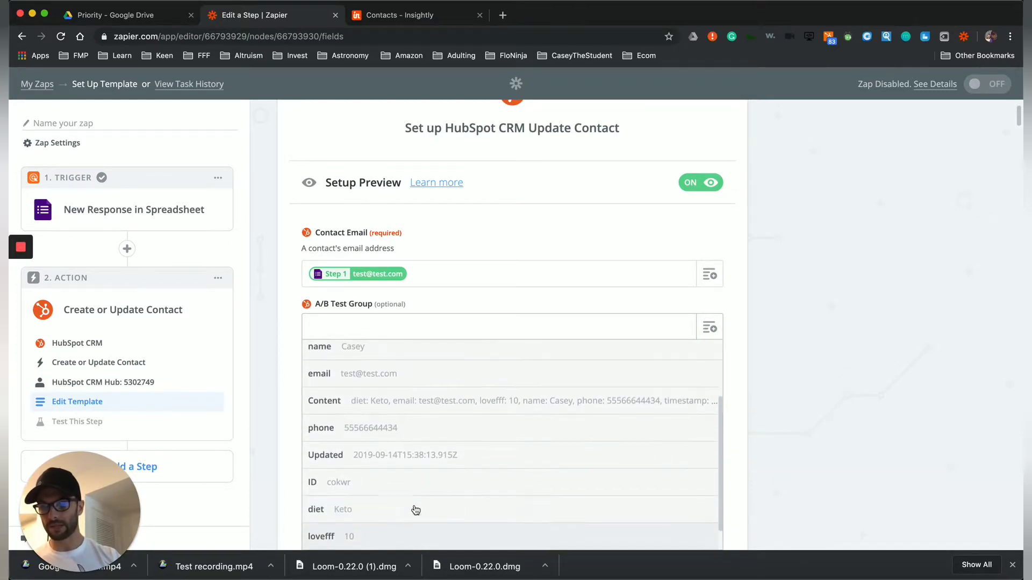
{"action": "left_click", "coordinate": [727, 294]}
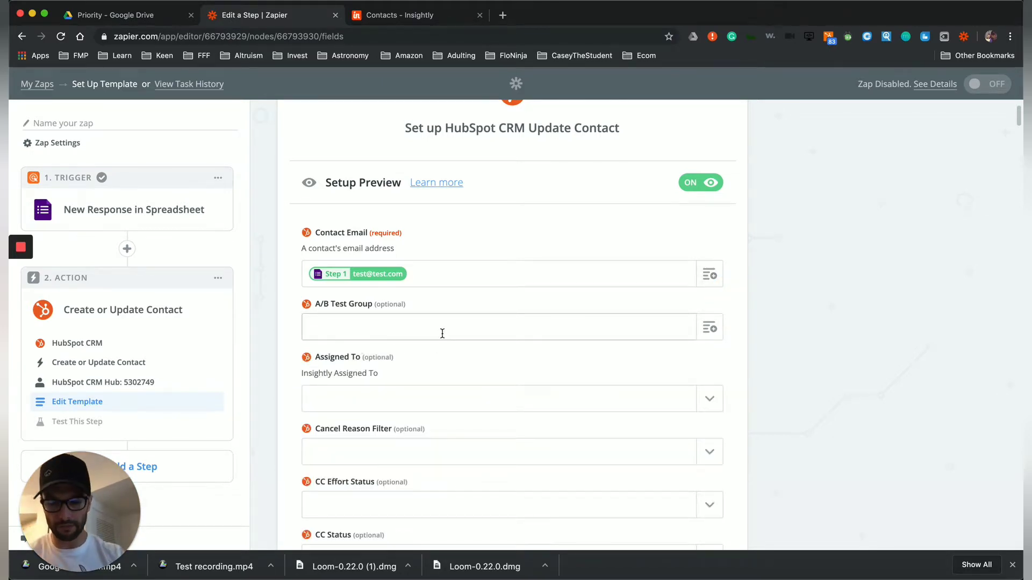
Find the First Name field via page search for 'name' and map it to the response's name.
{"action": "key", "text": "super+f"}
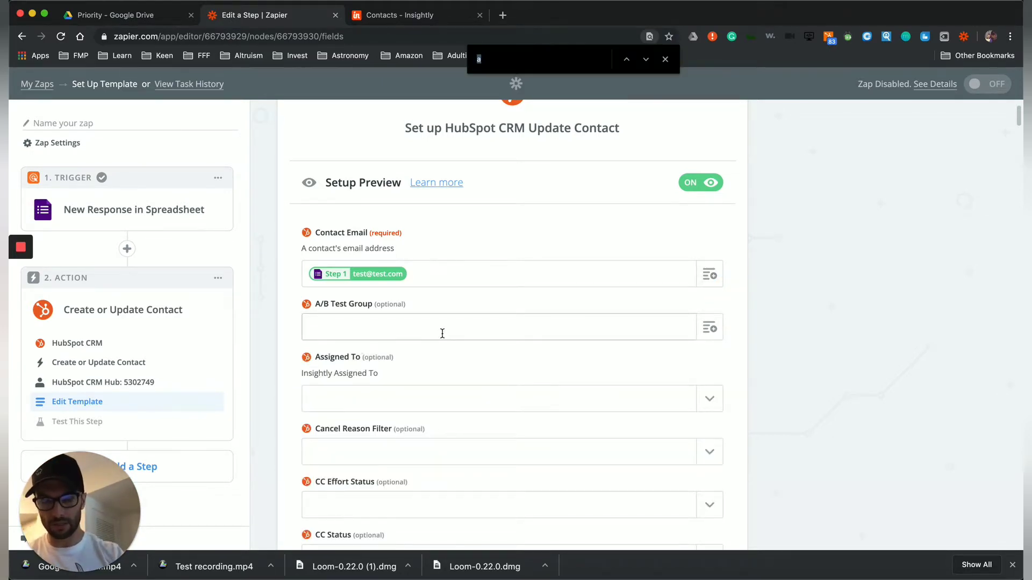
{"action": "type", "text": "name"}
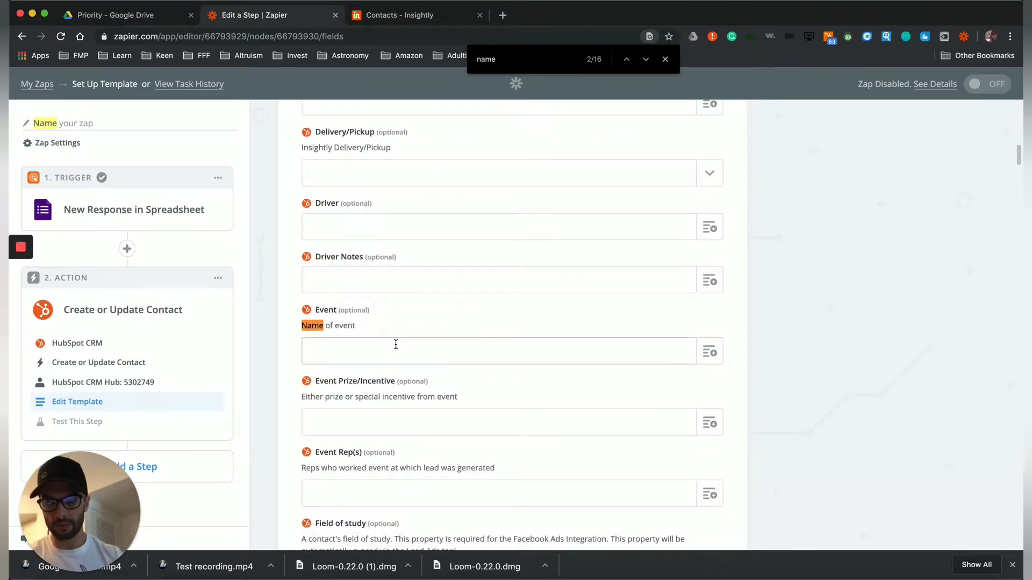
{"action": "left_click", "coordinate": [627, 60]}
{"action": "left_click", "coordinate": [626, 61]}
{"action": "left_click", "coordinate": [626, 60]}
{"action": "left_click", "coordinate": [627, 60]}
{"action": "left_click", "coordinate": [627, 61]}
{"action": "left_click", "coordinate": [627, 60]}
{"action": "left_click", "coordinate": [626, 60]}
{"action": "left_click", "coordinate": [626, 60]}
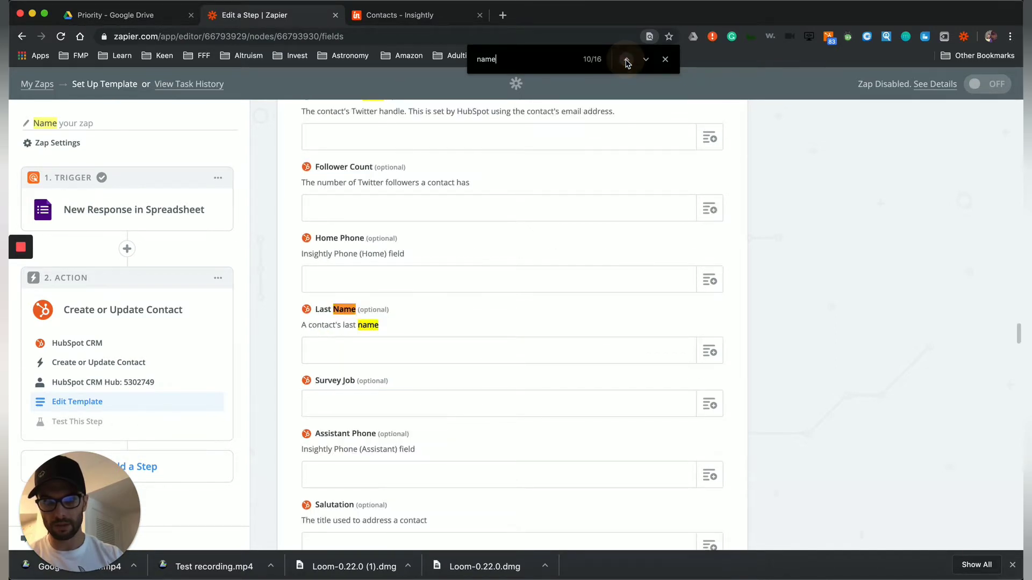
{"action": "left_click", "coordinate": [626, 60]}
{"action": "left_click", "coordinate": [626, 60]}
{"action": "left_click", "coordinate": [627, 60]}
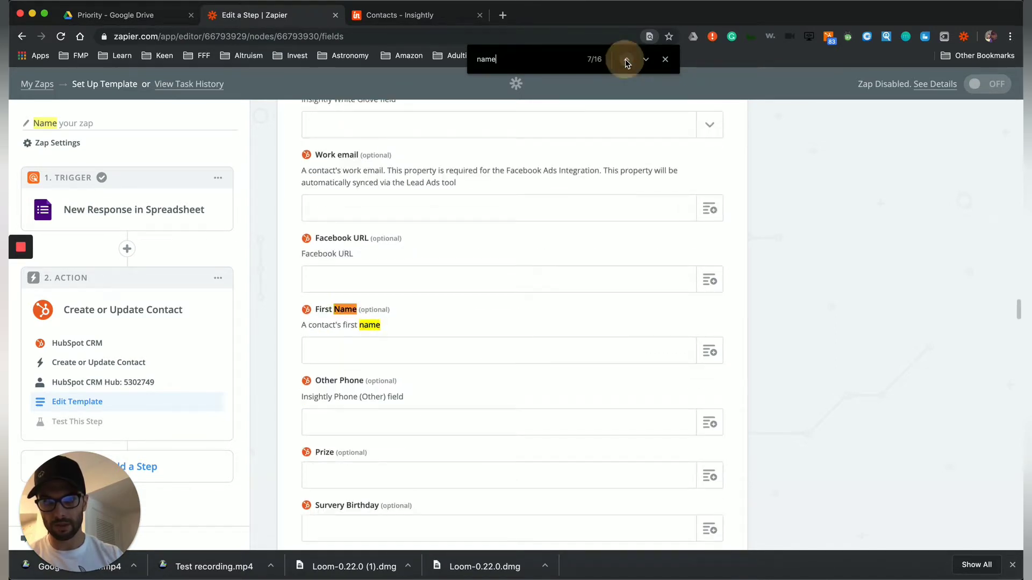
{"action": "left_click", "coordinate": [335, 353]}
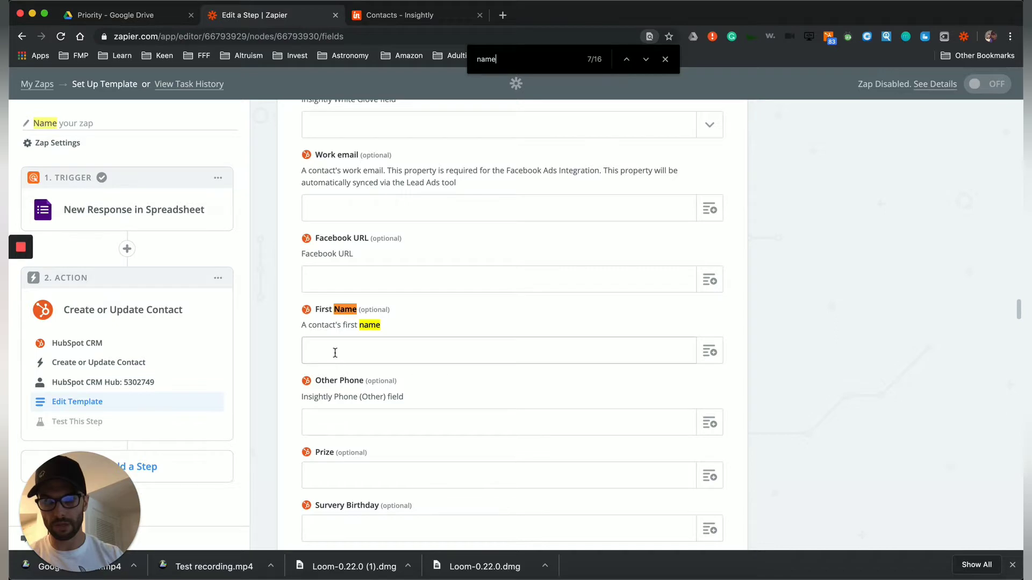
{"action": "left_click", "coordinate": [712, 357]}
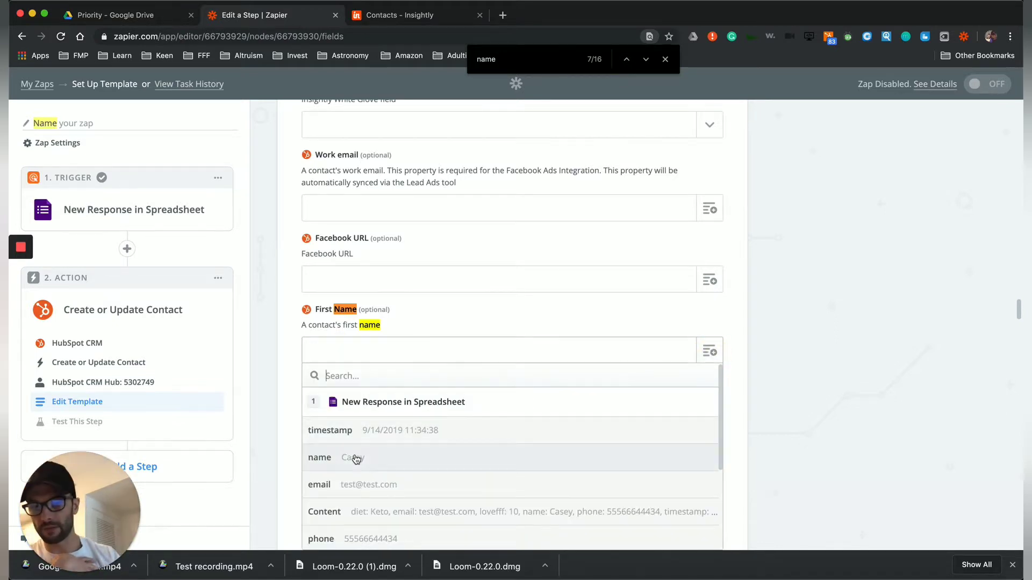
{"action": "left_click", "coordinate": [352, 459]}
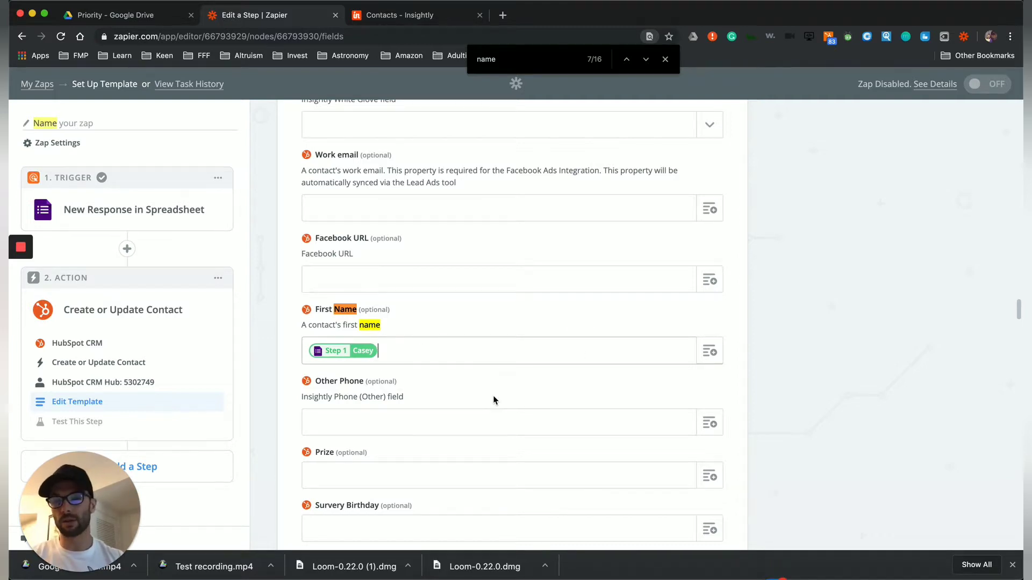
{"action": "scroll", "coordinate": [493, 400], "scroll_direction": "down", "scroll_amount": 3}
{"action": "scroll", "coordinate": [517, 488], "scroll_direction": "down", "scroll_amount": 1}
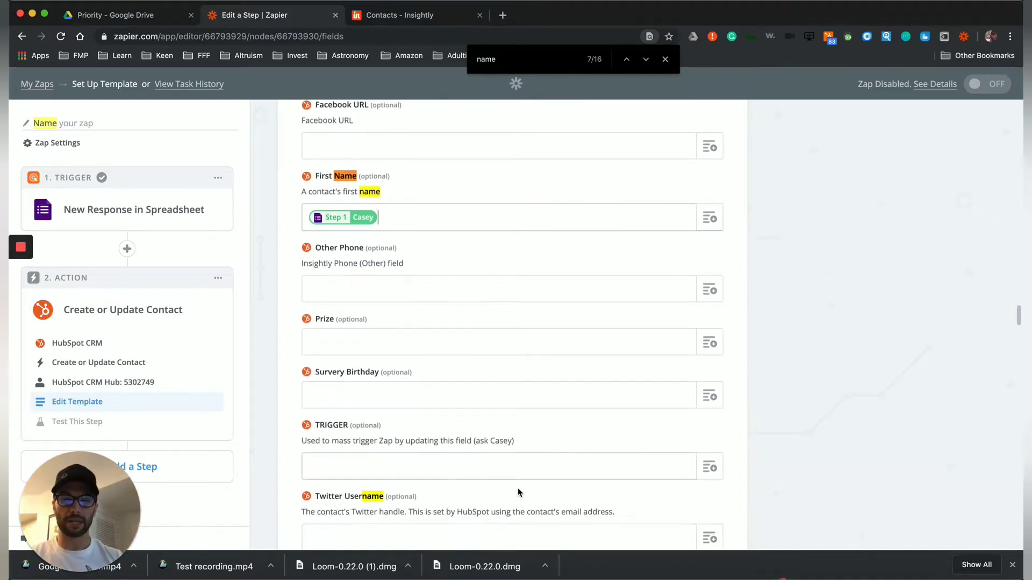
{"action": "scroll", "coordinate": [661, 240], "scroll_direction": "up", "scroll_amount": 4}
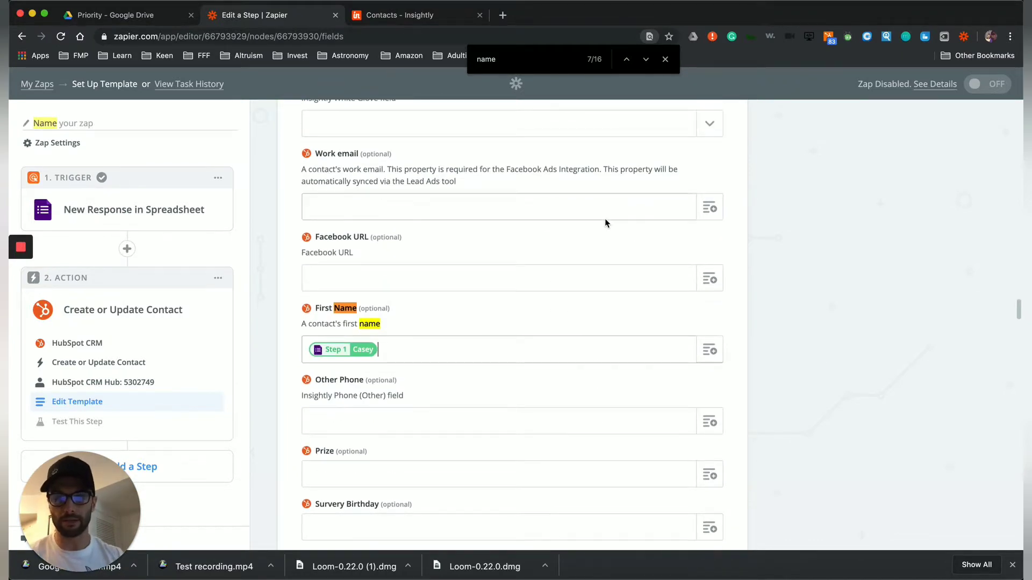
{"action": "scroll", "coordinate": [573, 253], "scroll_direction": "up", "scroll_amount": 4}
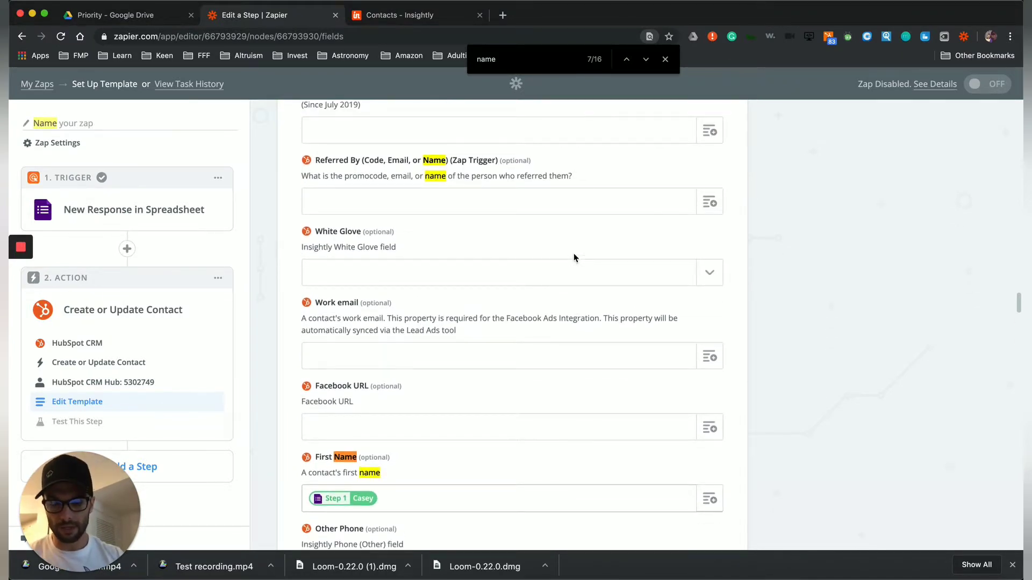
{"action": "key", "text": "super+f"}
{"action": "type", "text": "emai"}
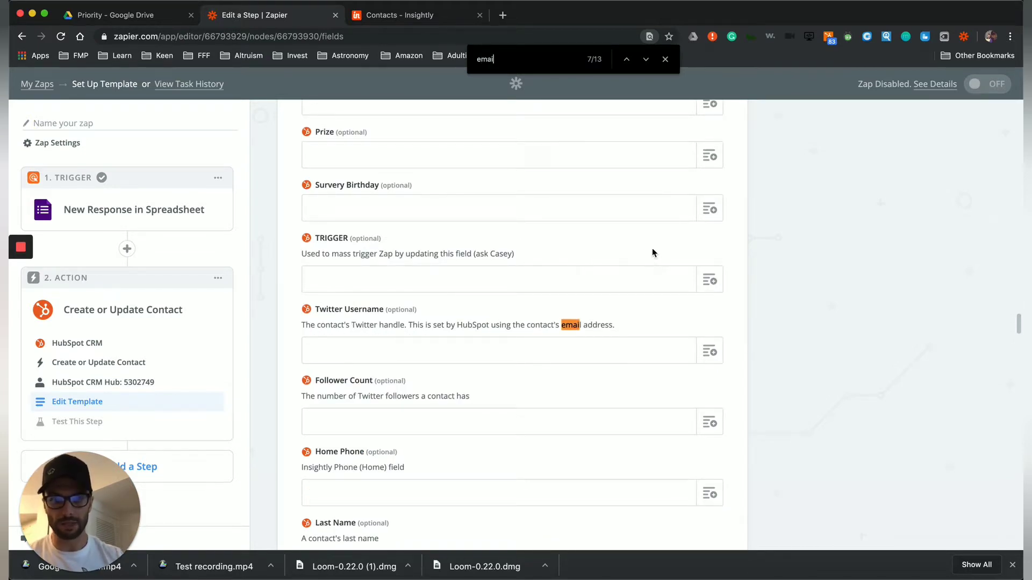
{"action": "left_click", "coordinate": [627, 59]}
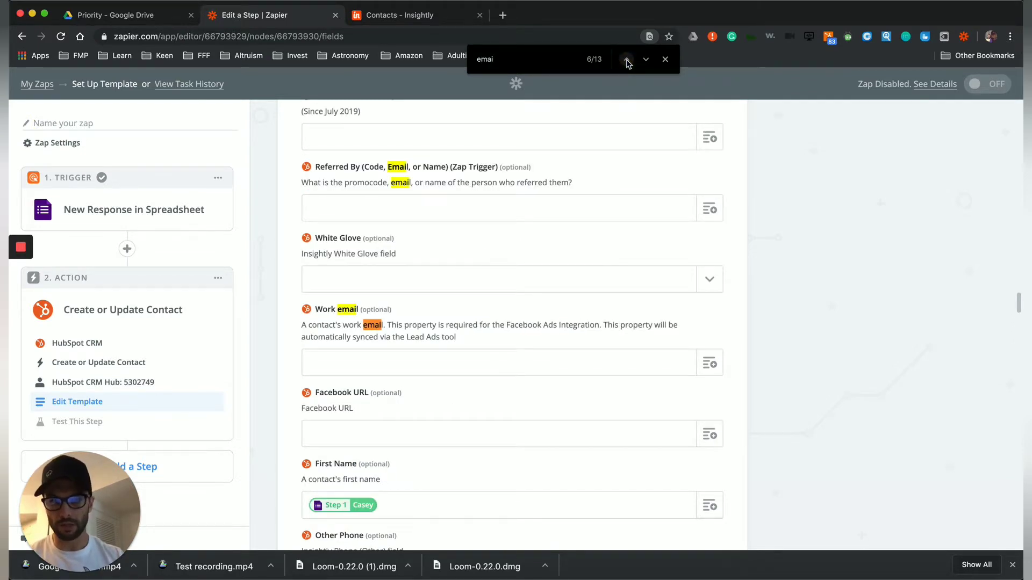
{"action": "left_click", "coordinate": [626, 59]}
{"action": "left_click", "coordinate": [626, 59]}
{"action": "left_click", "coordinate": [627, 60]}
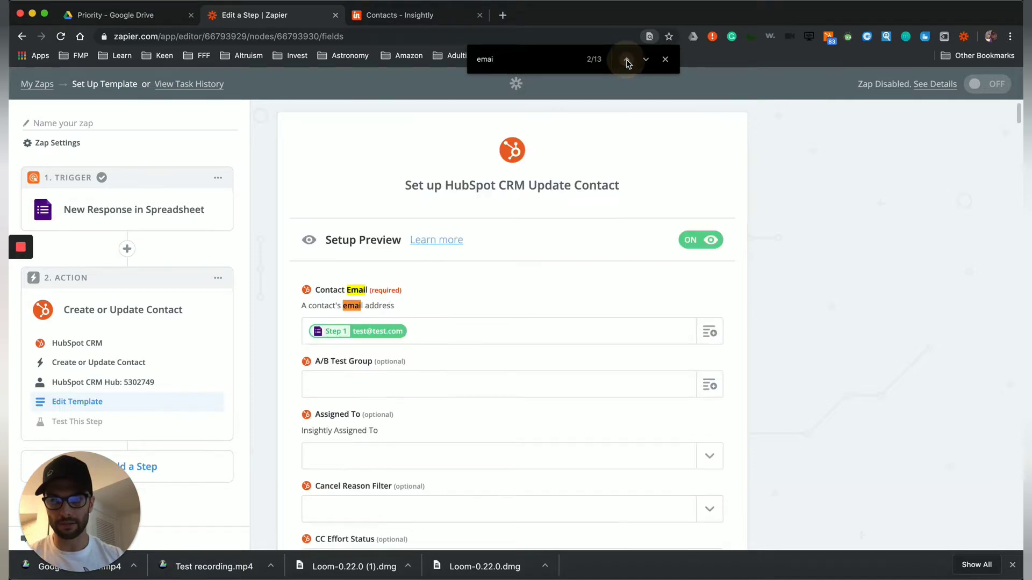
{"action": "left_click", "coordinate": [626, 59]}
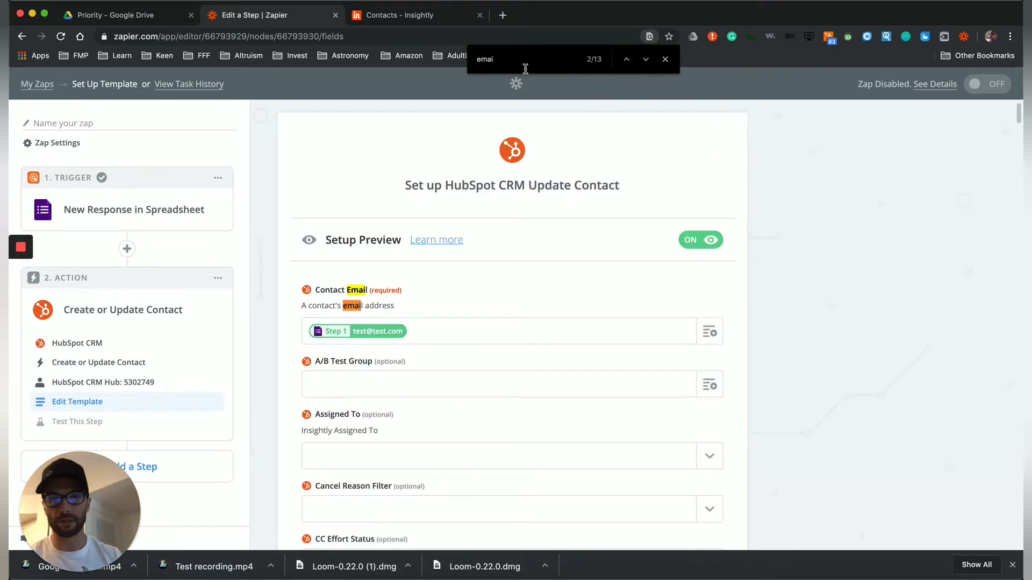
Search for 'phone' and map the response's phone value into the HubSpot Phone Number field.
{"action": "key", "text": "BackSpace"}
{"action": "key", "text": "BackSpace"}
{"action": "key", "text": "BackSpace"}
{"action": "key", "text": "BackSpace"}
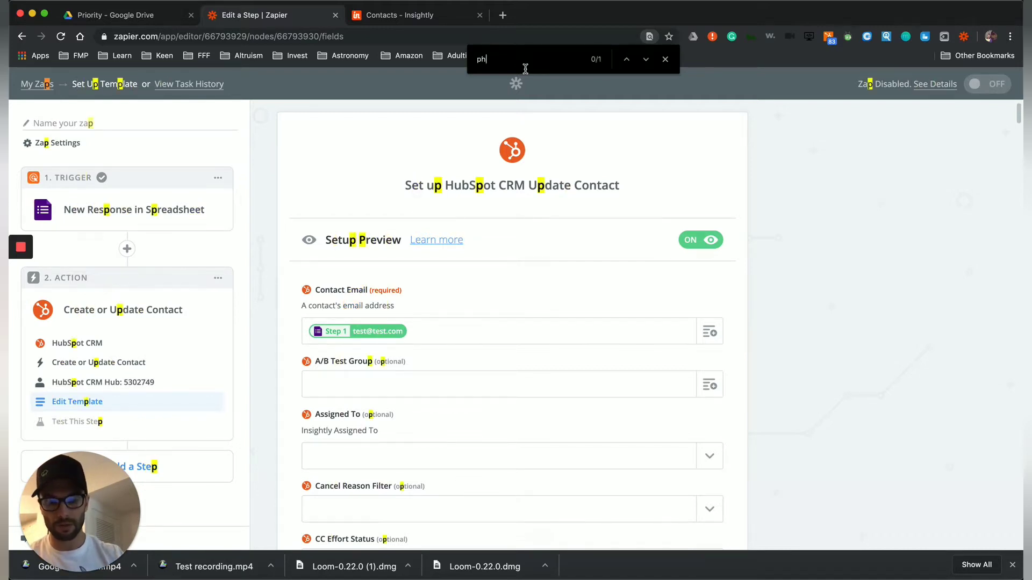
{"action": "type", "text": "phone"}
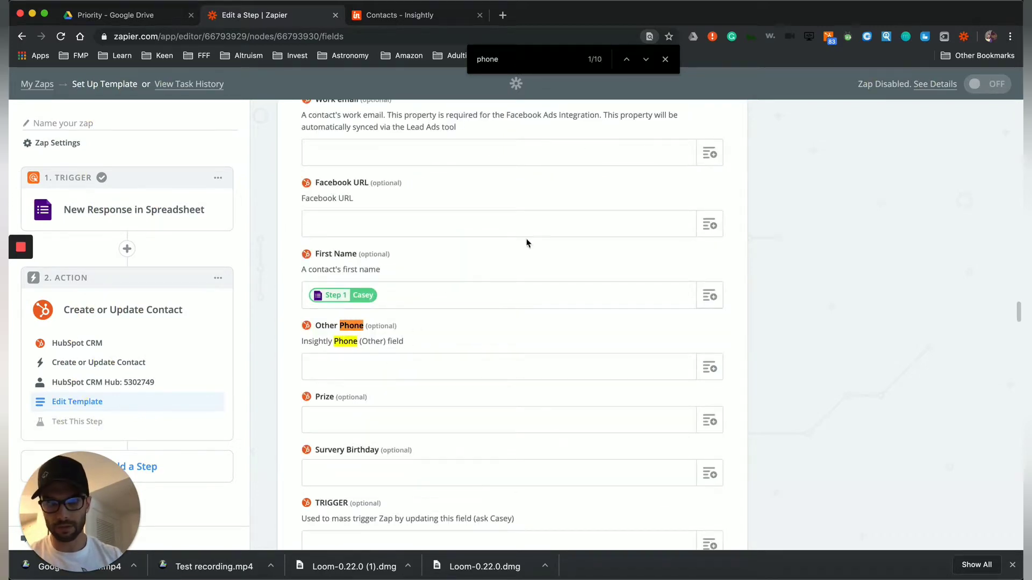
{"action": "left_click", "coordinate": [627, 60]}
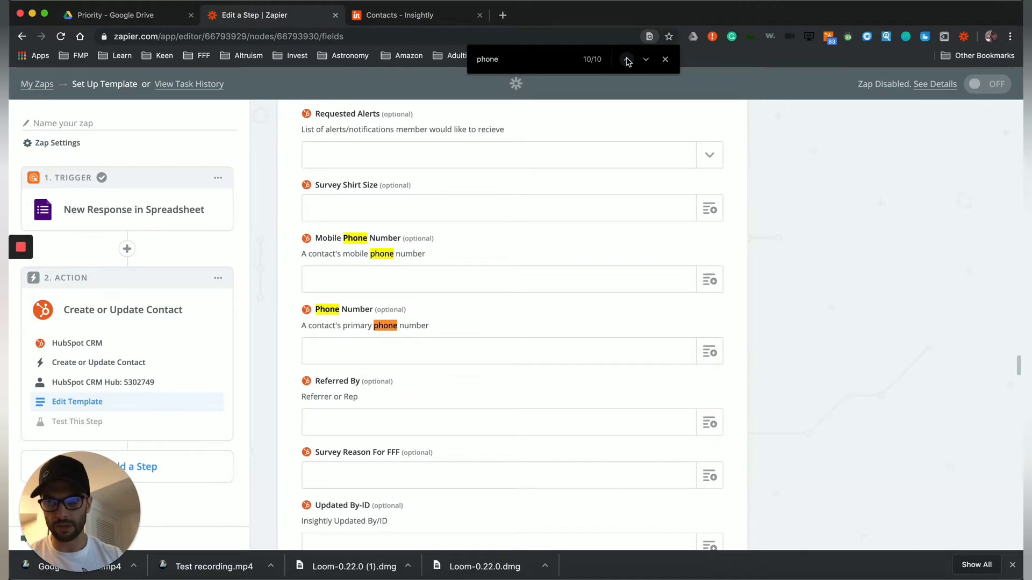
{"action": "left_click", "coordinate": [368, 352]}
{"action": "left_click", "coordinate": [693, 354]}
{"action": "left_click", "coordinate": [709, 352]}
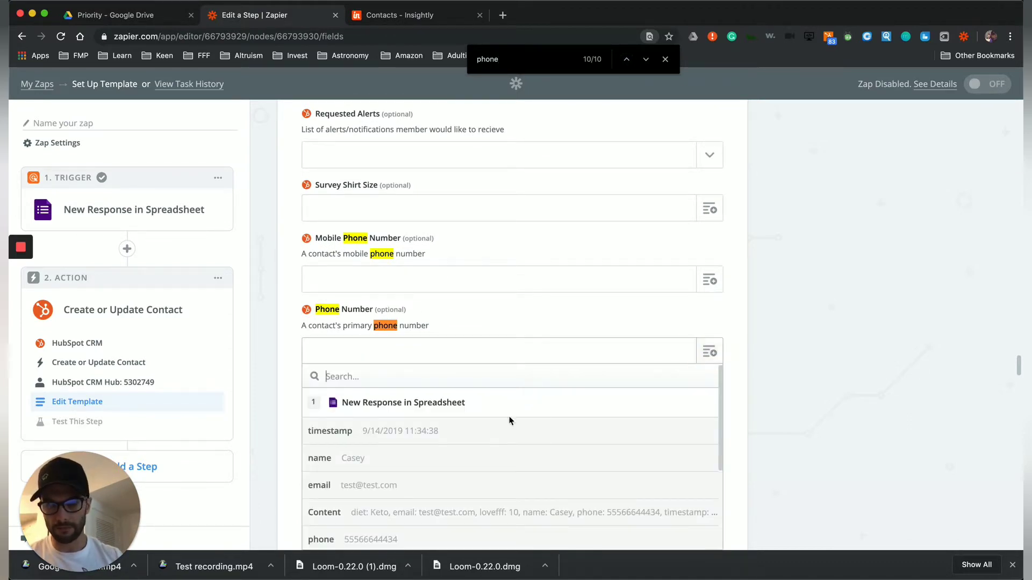
{"action": "scroll", "coordinate": [491, 518], "scroll_direction": "down", "scroll_amount": 3}
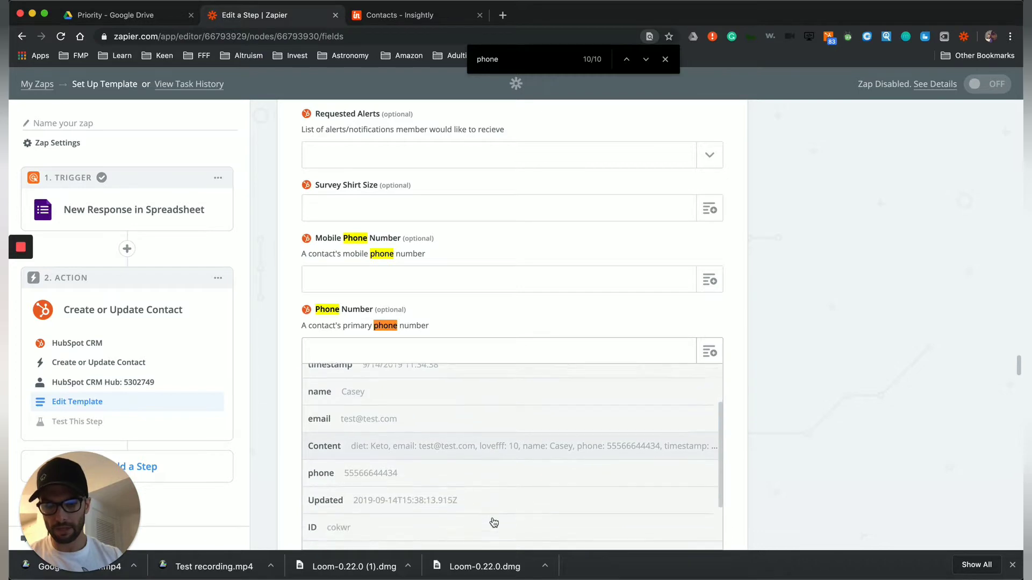
{"action": "left_click", "coordinate": [384, 470]}
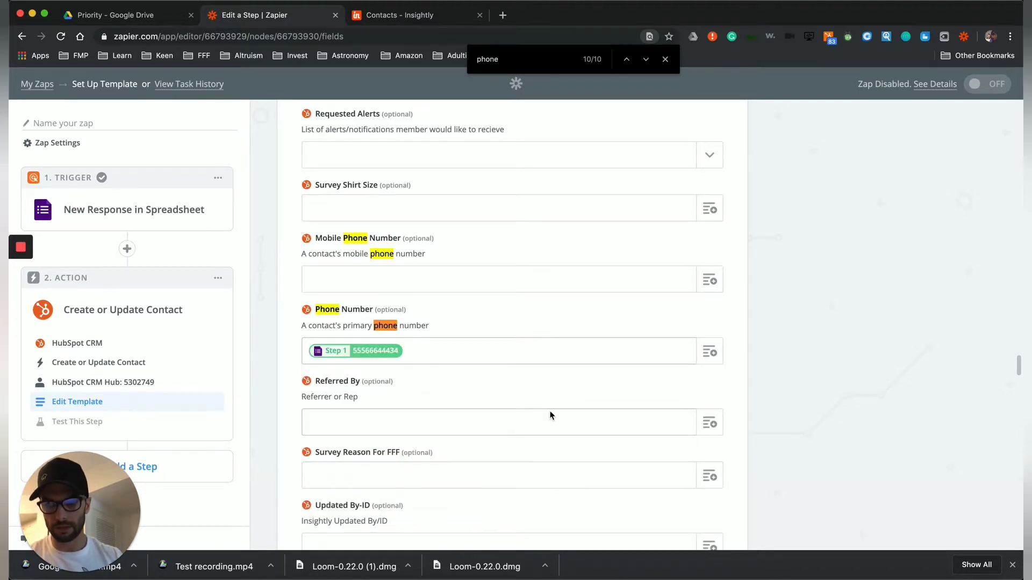
Open the Survey Reason For FFF data list and close it without inserting anything.
{"action": "scroll", "coordinate": [561, 392], "scroll_direction": "down", "scroll_amount": 3}
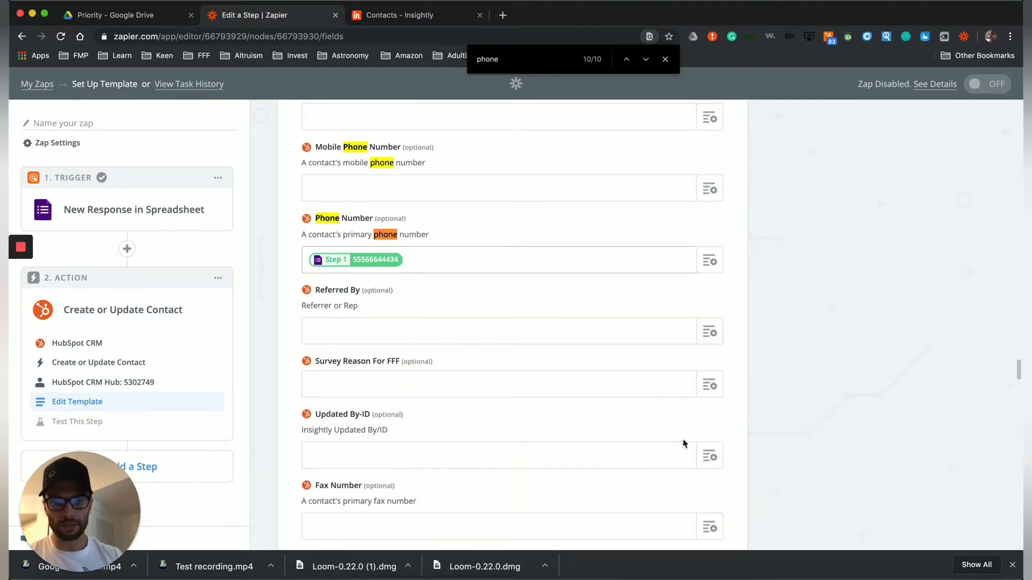
{"action": "scroll", "coordinate": [637, 461], "scroll_direction": "down", "scroll_amount": 2}
{"action": "left_click", "coordinate": [709, 321]}
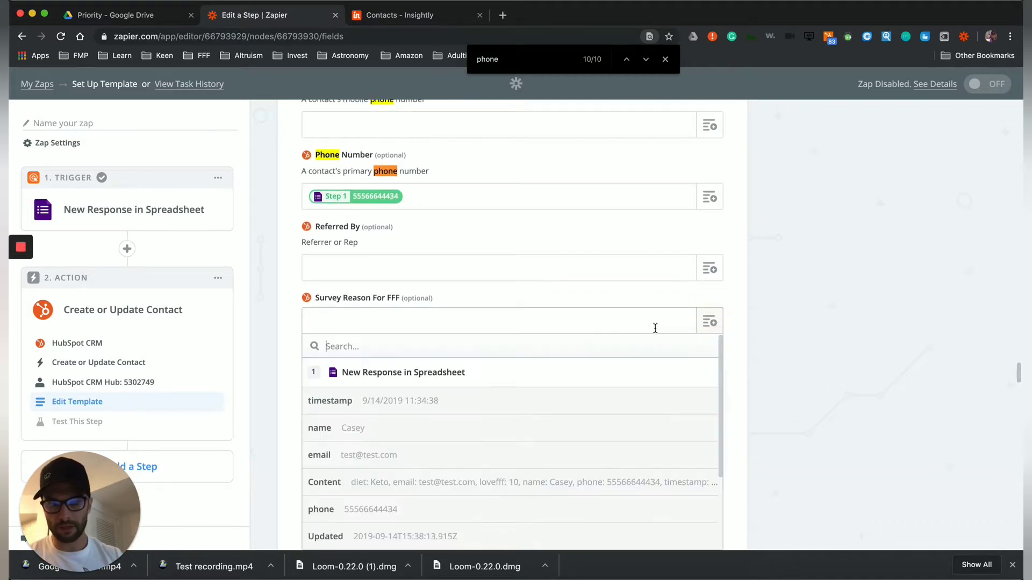
{"action": "scroll", "coordinate": [405, 517], "scroll_direction": "down", "scroll_amount": 3}
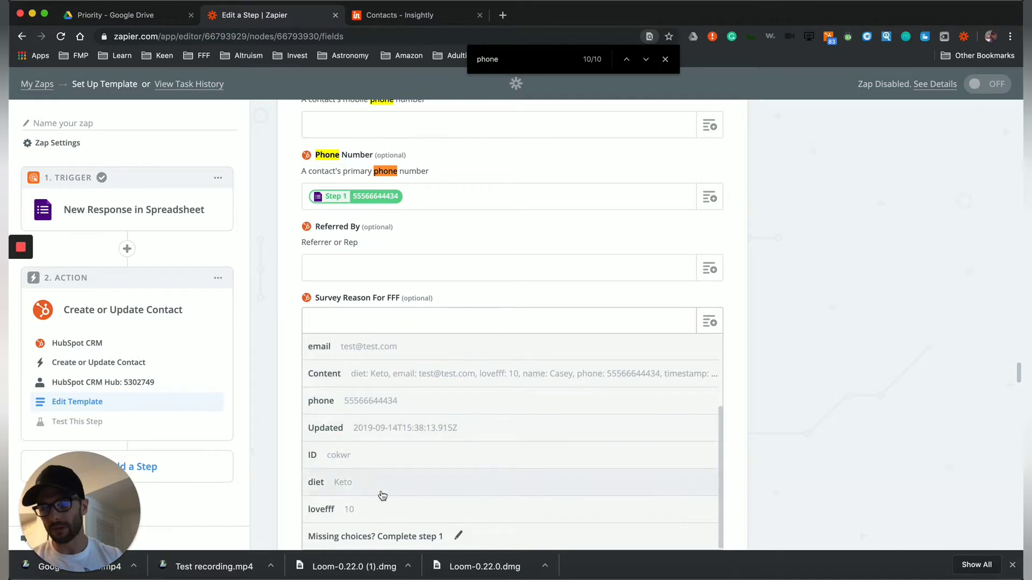
{"action": "left_click", "coordinate": [517, 301]}
{"action": "scroll", "coordinate": [583, 362], "scroll_direction": "down", "scroll_amount": 2}
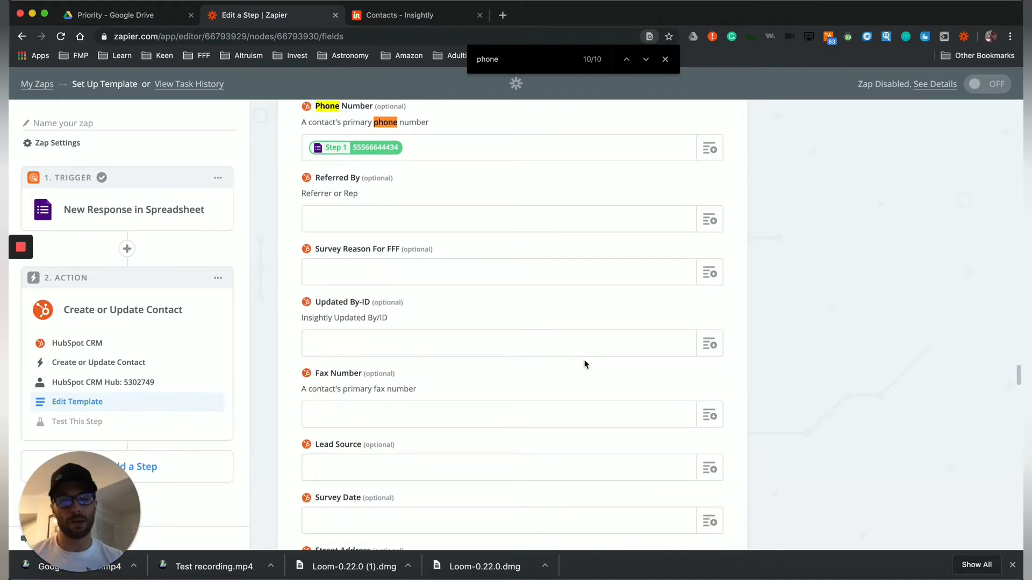
{"action": "scroll", "coordinate": [584, 364], "scroll_direction": "down", "scroll_amount": 10}
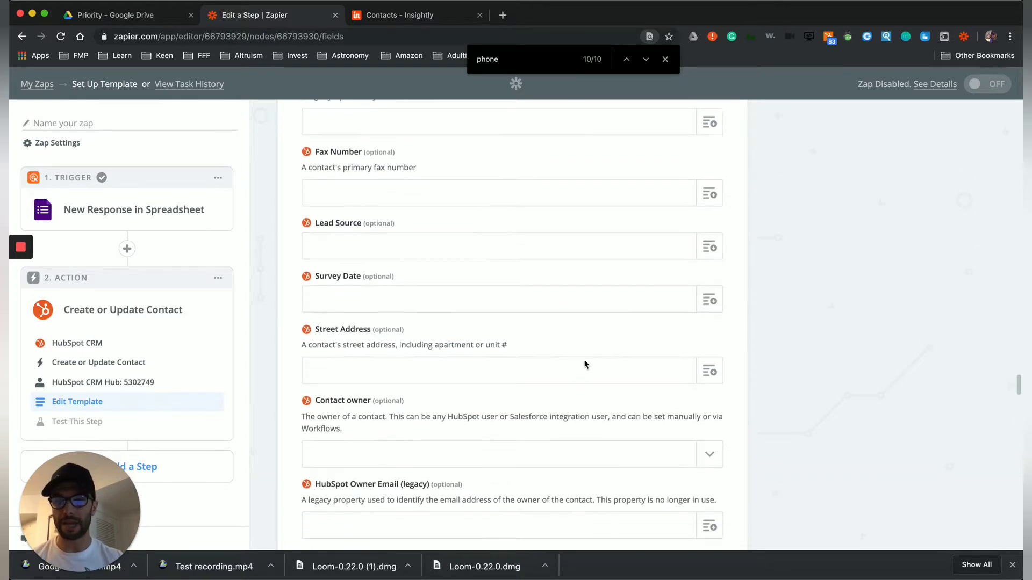
{"action": "scroll", "coordinate": [585, 363], "scroll_direction": "down", "scroll_amount": 12}
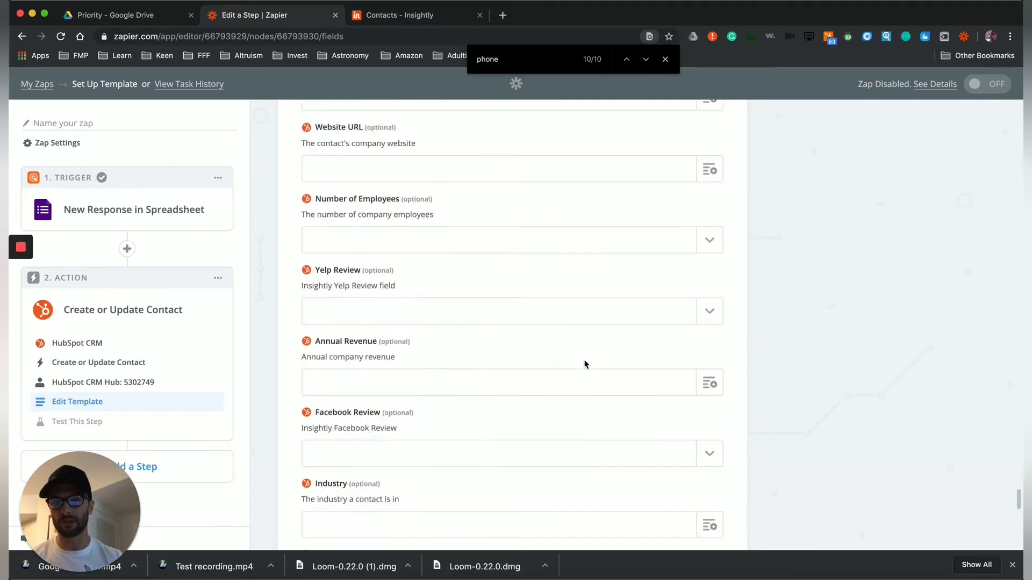
{"action": "scroll", "coordinate": [585, 364], "scroll_direction": "down", "scroll_amount": 10}
Save the field mapping and send a test contact update to HubSpot CRM.
{"action": "left_click", "coordinate": [708, 485]}
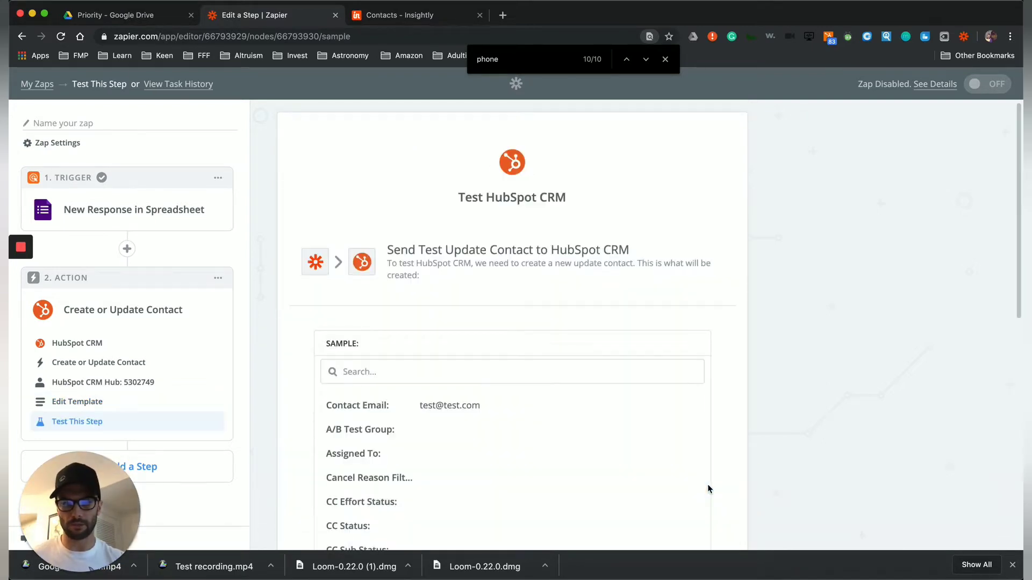
{"action": "scroll", "coordinate": [740, 489], "scroll_direction": "down", "scroll_amount": 15}
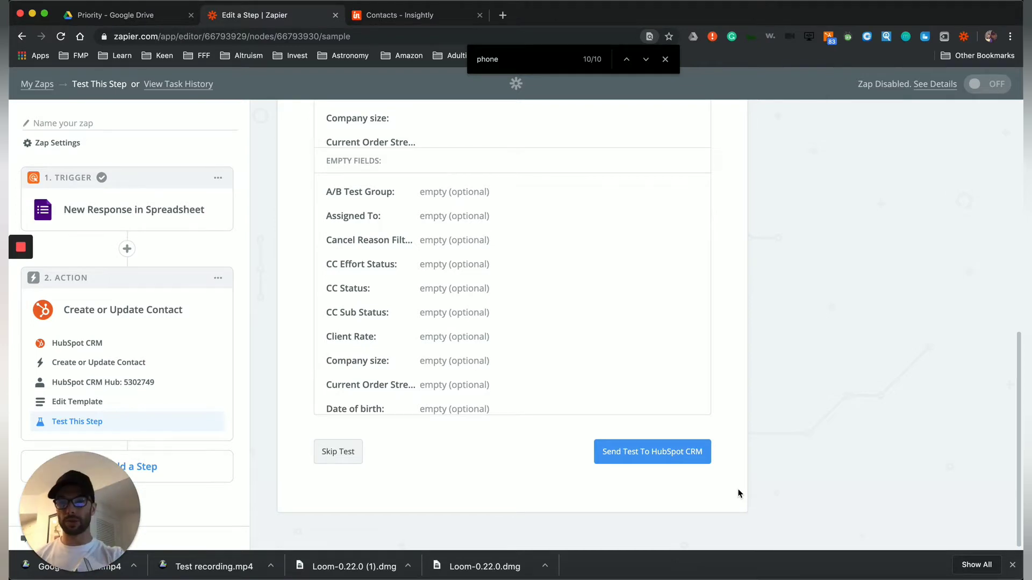
{"action": "left_click", "coordinate": [657, 459]}
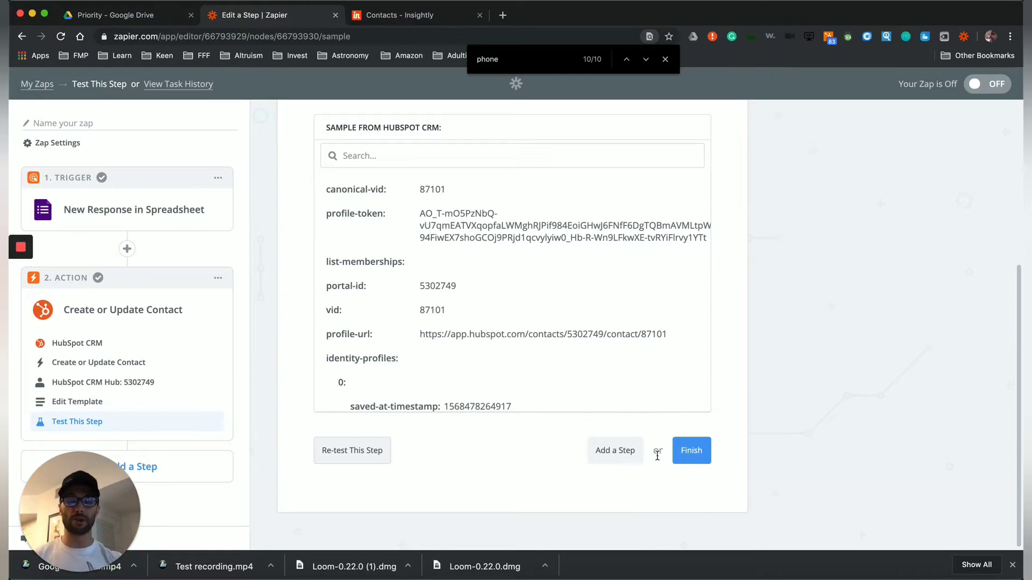
{"action": "scroll", "coordinate": [707, 305], "scroll_direction": "up", "scroll_amount": 4}
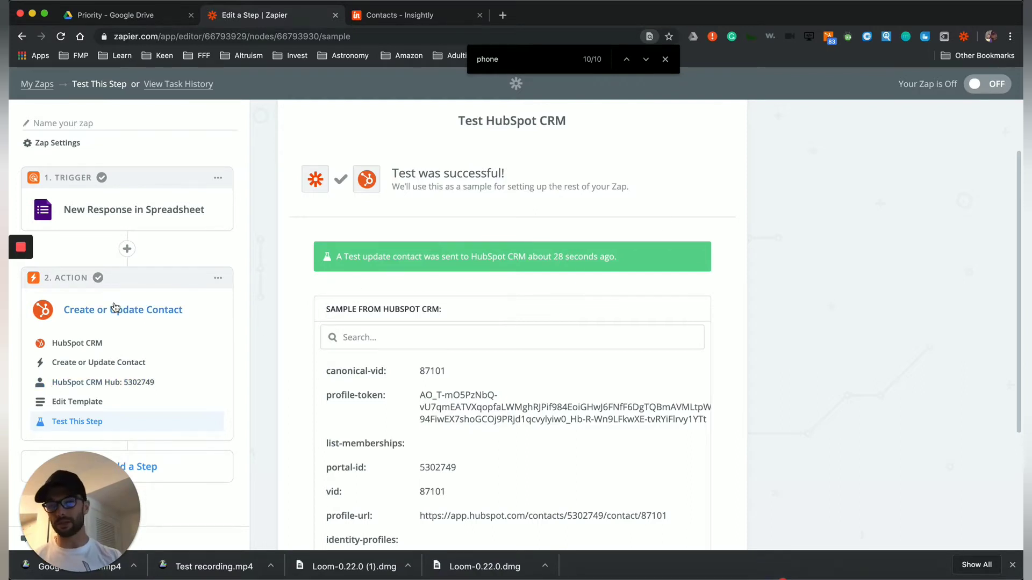
Insert the response email into the Date of birth and First Week Ordered fields and save the mapping.
{"action": "left_click", "coordinate": [157, 400]}
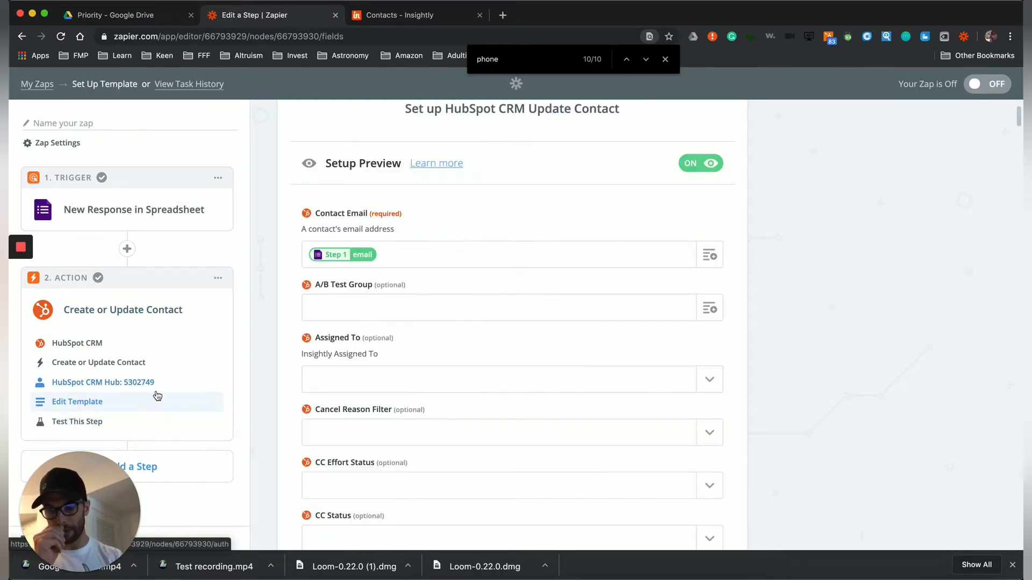
{"action": "scroll", "coordinate": [356, 382], "scroll_direction": "down", "scroll_amount": 15}
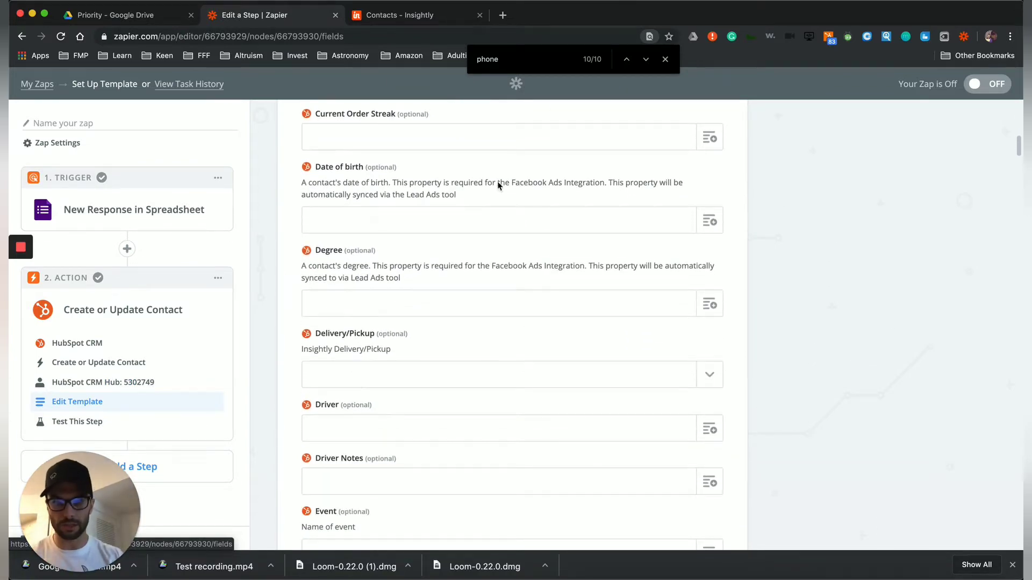
{"action": "left_click", "coordinate": [708, 219]}
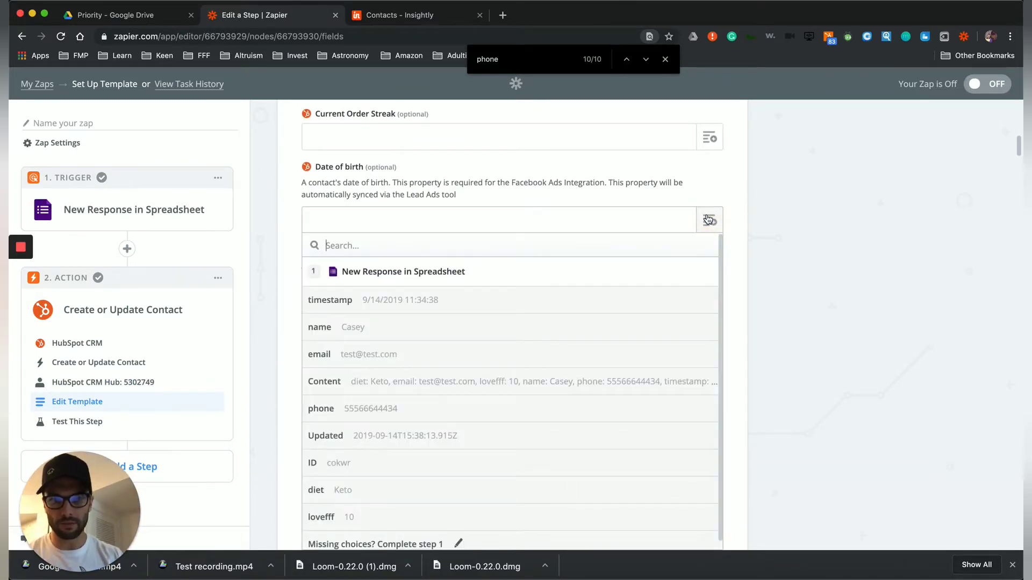
{"action": "left_click", "coordinate": [479, 361]}
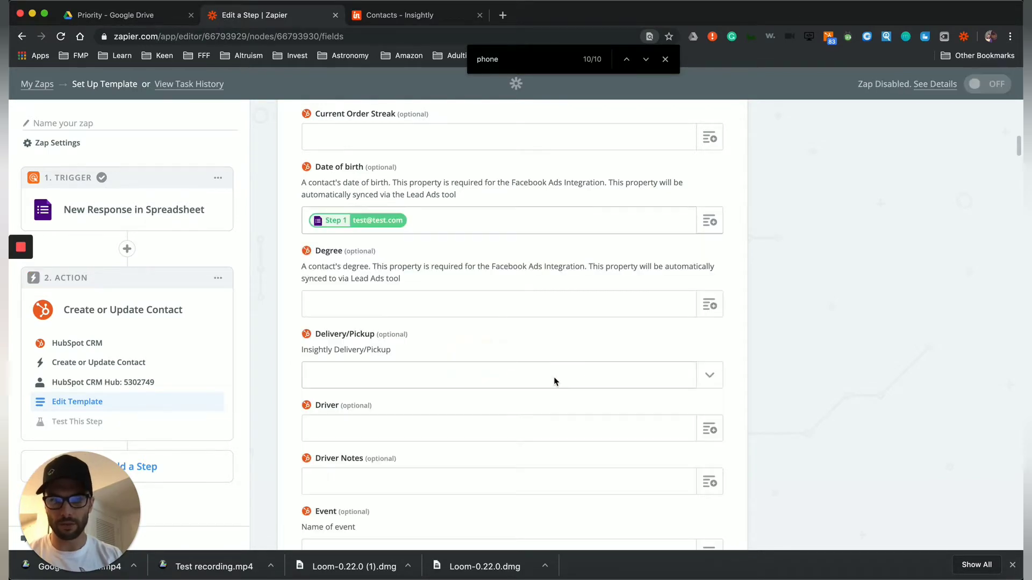
{"action": "scroll", "coordinate": [724, 338], "scroll_direction": "down", "scroll_amount": 10}
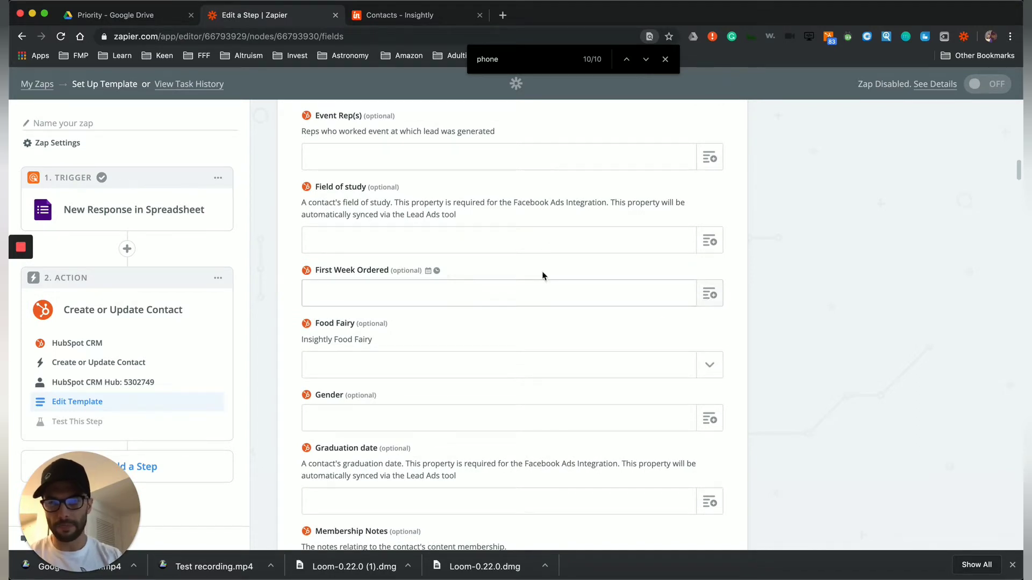
{"action": "left_click", "coordinate": [711, 295]}
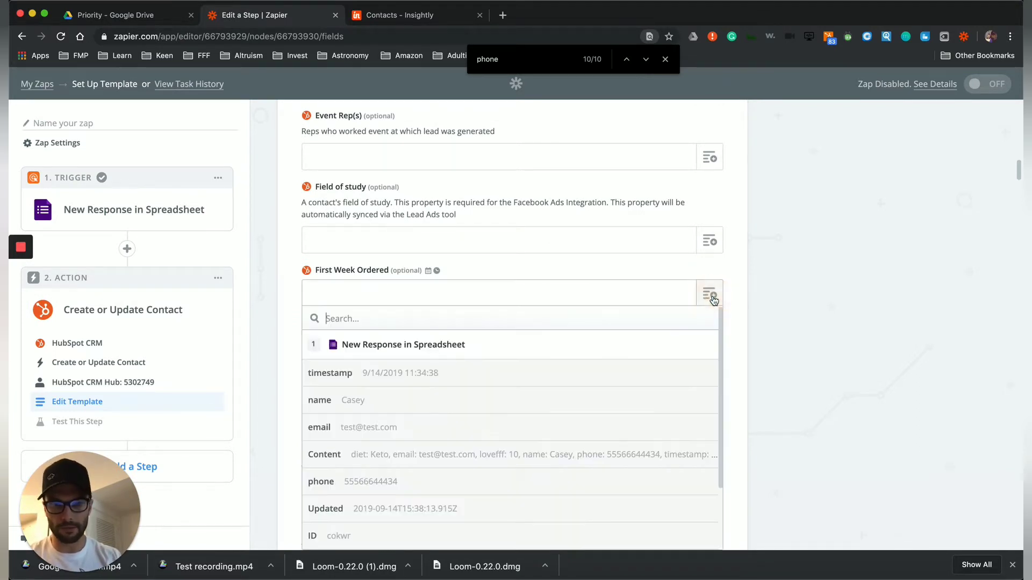
{"action": "left_click", "coordinate": [511, 434]}
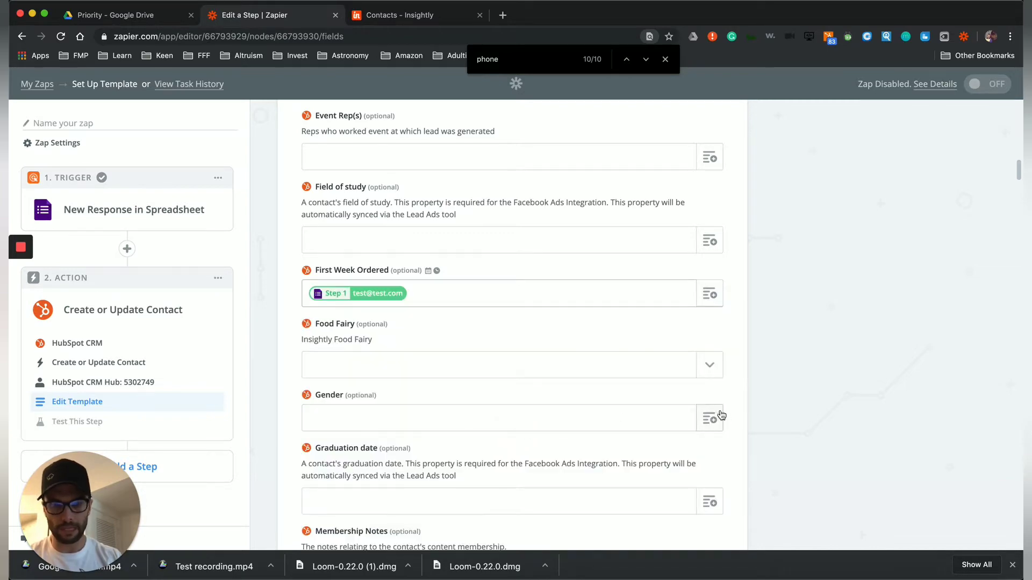
{"action": "scroll", "coordinate": [737, 440], "scroll_direction": "down", "scroll_amount": 15}
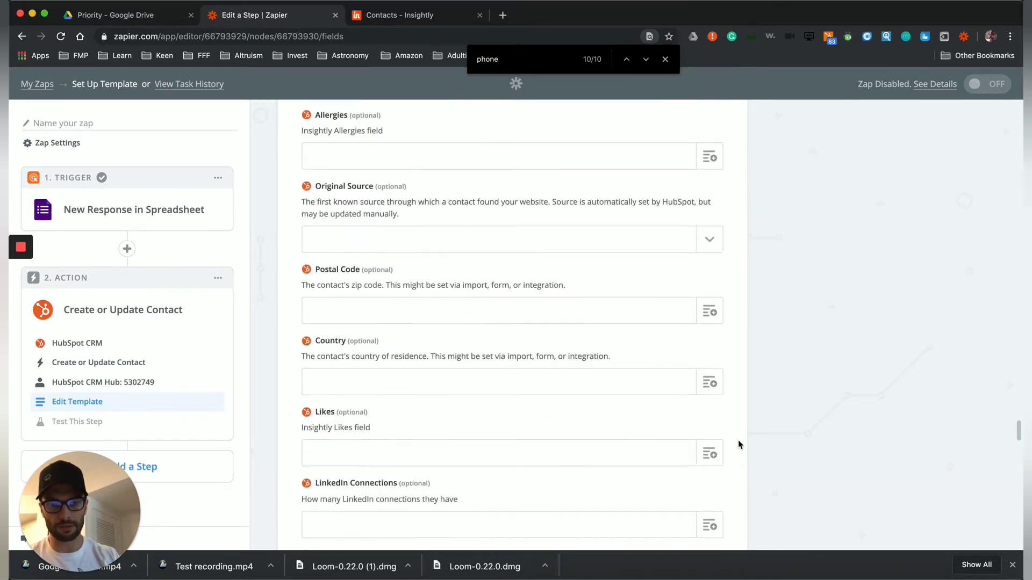
{"action": "scroll", "coordinate": [737, 439], "scroll_direction": "down", "scroll_amount": 15}
{"action": "left_click", "coordinate": [705, 483]}
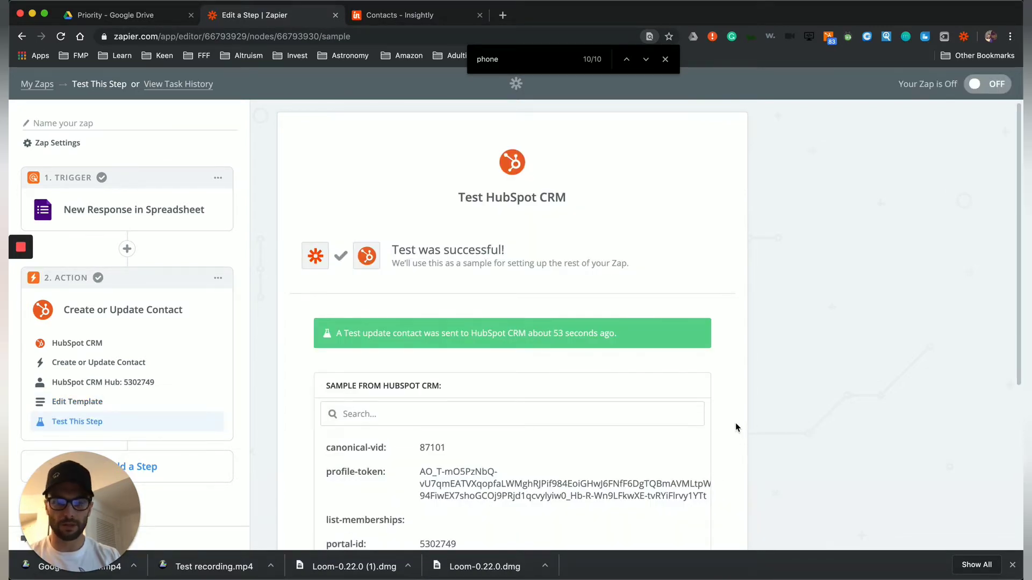
Review the successful HubSpot test sample and finish the step setup.
{"action": "scroll", "coordinate": [735, 427], "scroll_direction": "down", "scroll_amount": 5}
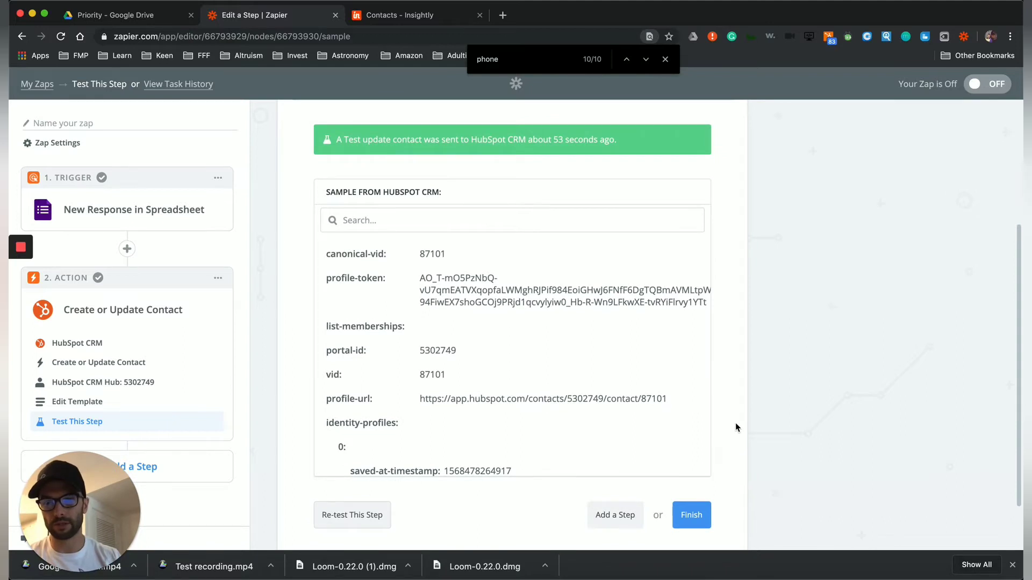
{"action": "scroll", "coordinate": [736, 425], "scroll_direction": "down", "scroll_amount": 2}
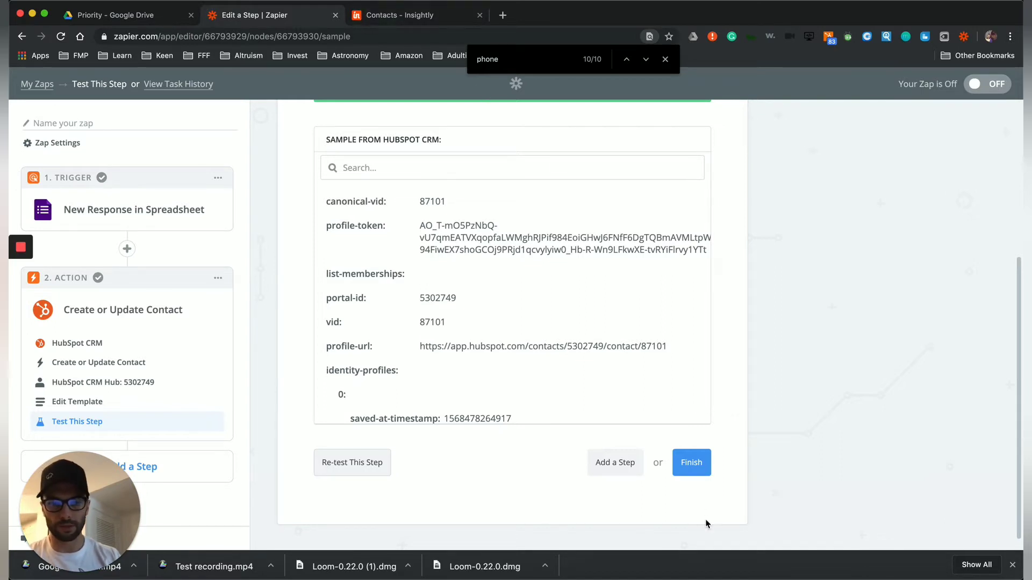
{"action": "scroll", "coordinate": [543, 247], "scroll_direction": "up", "scroll_amount": 8}
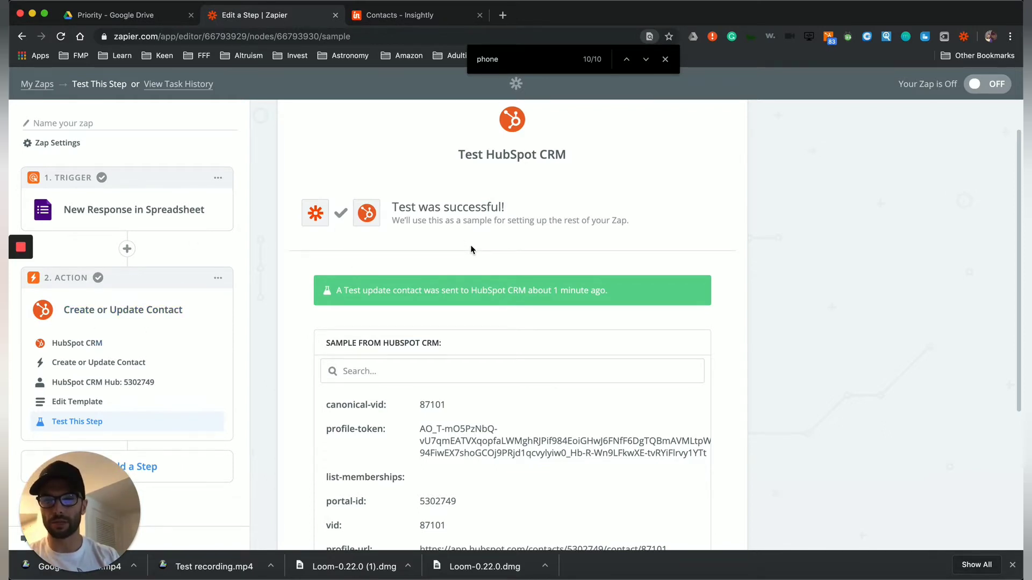
{"action": "scroll", "coordinate": [473, 253], "scroll_direction": "down", "scroll_amount": 8}
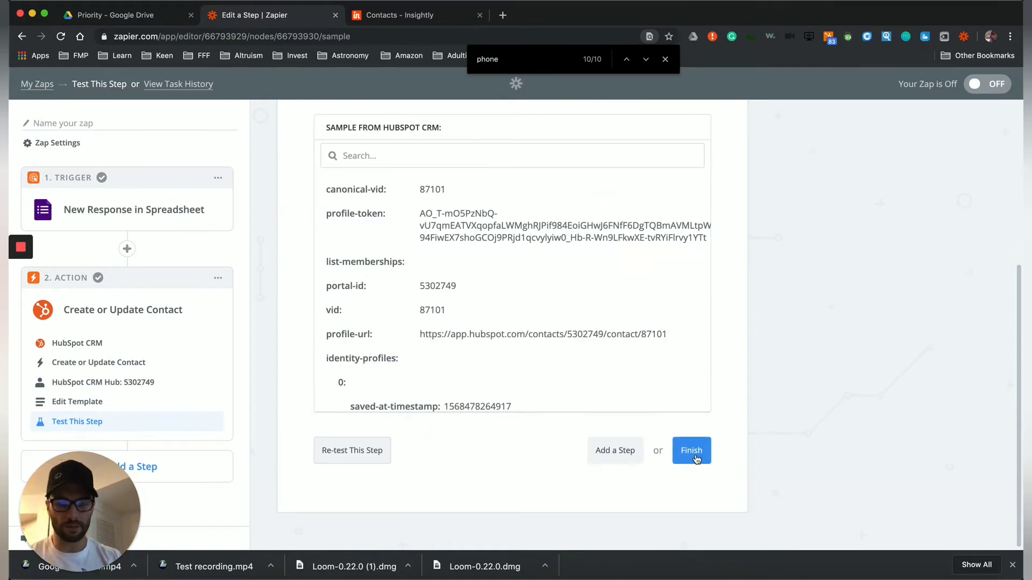
{"action": "left_click", "coordinate": [691, 451]}
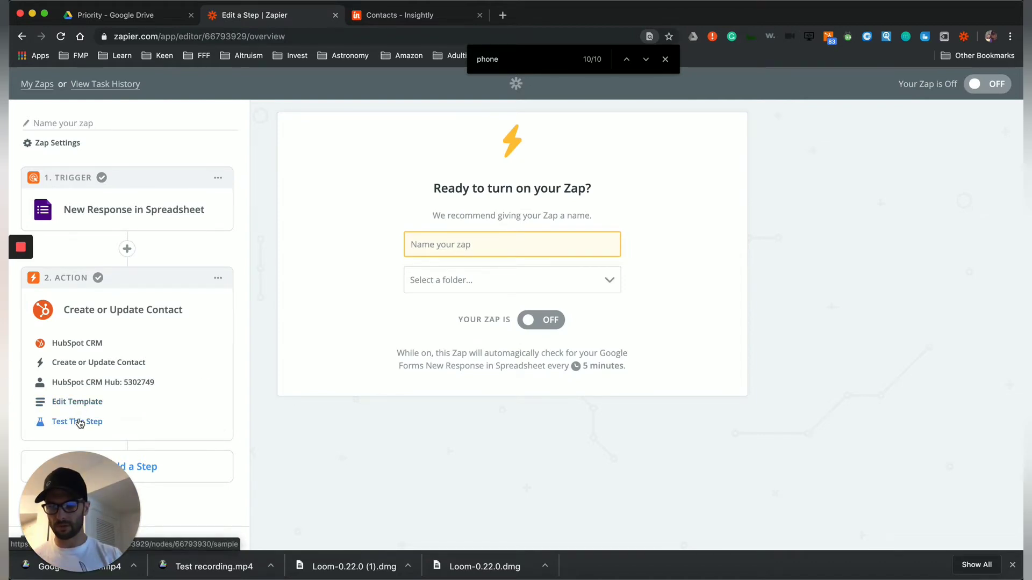
Test the HubSpot contact step, check its sample data, and finish to reach the zap overview.
{"action": "left_click", "coordinate": [79, 422]}
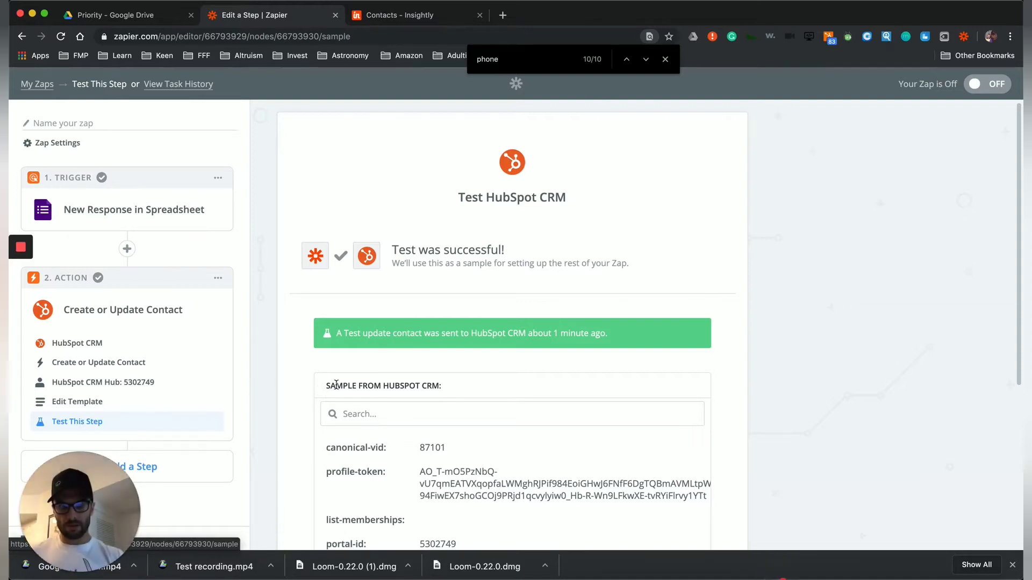
{"action": "scroll", "coordinate": [336, 385], "scroll_direction": "down", "scroll_amount": 3}
{"action": "scroll", "coordinate": [580, 410], "scroll_direction": "down", "scroll_amount": 6}
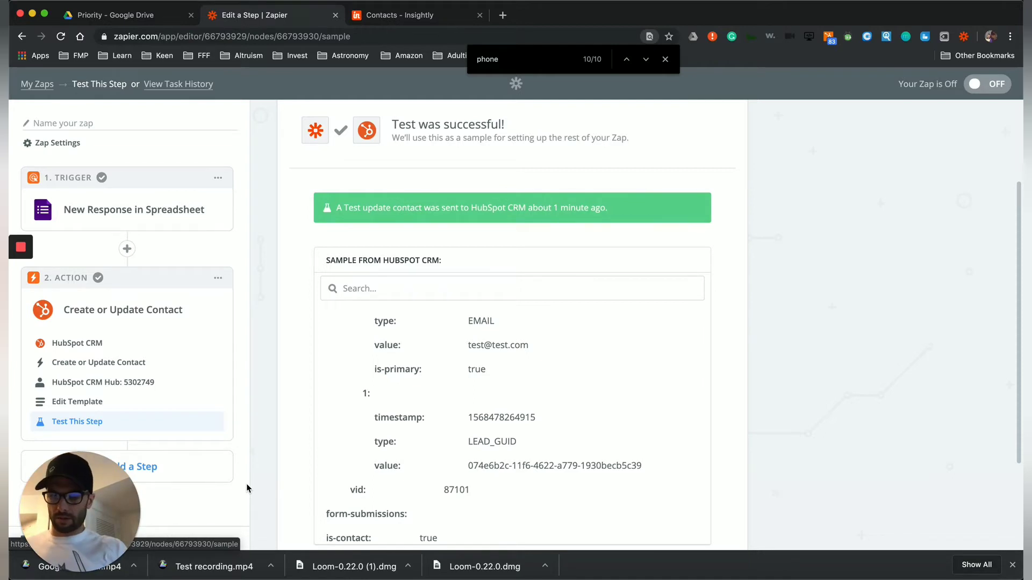
{"action": "scroll", "coordinate": [502, 430], "scroll_direction": "down", "scroll_amount": 5}
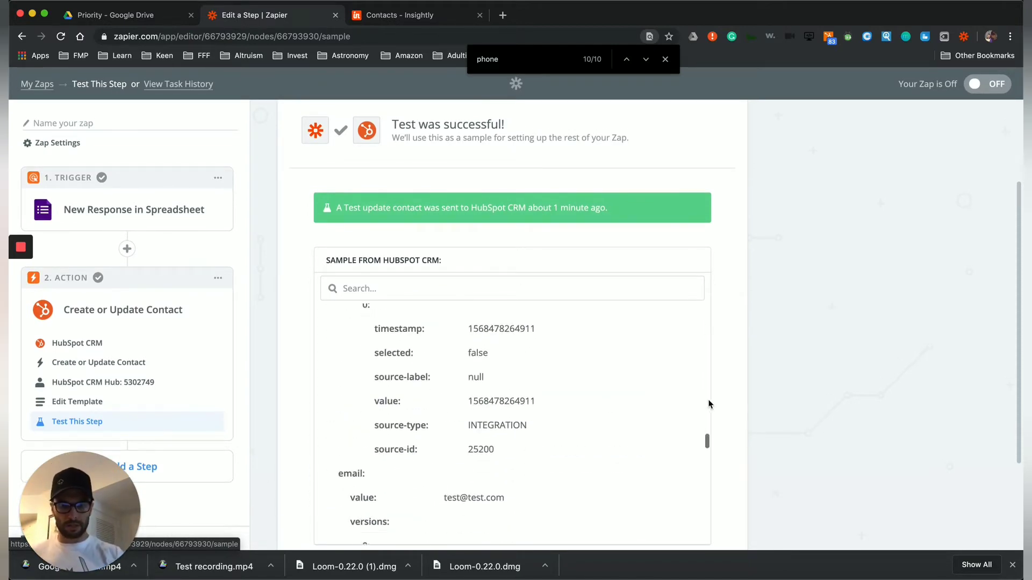
{"action": "scroll", "coordinate": [710, 408], "scroll_direction": "down", "scroll_amount": 3}
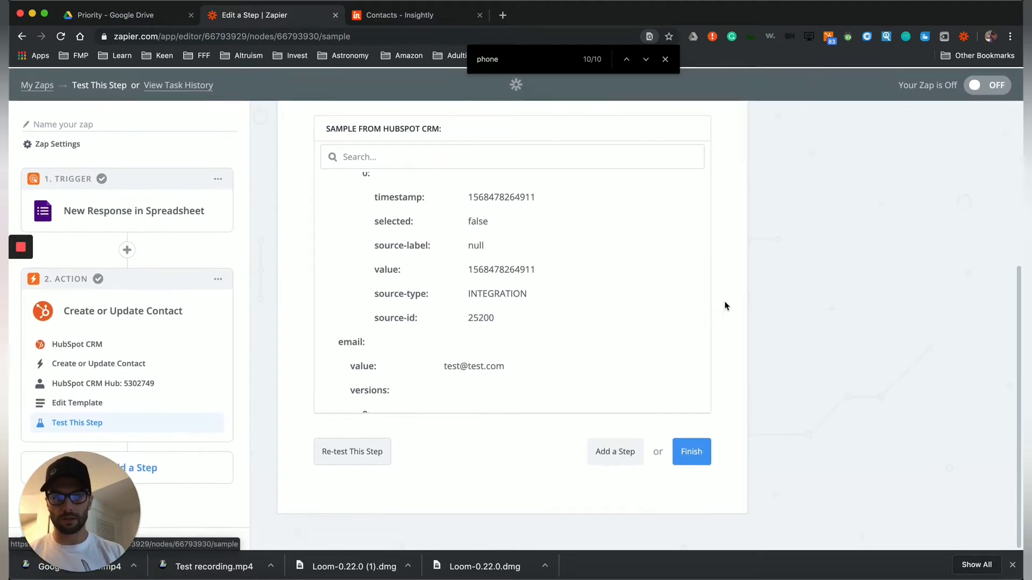
{"action": "scroll", "coordinate": [739, 293], "scroll_direction": "up", "scroll_amount": 6}
{"action": "scroll", "coordinate": [745, 283], "scroll_direction": "down", "scroll_amount": 6}
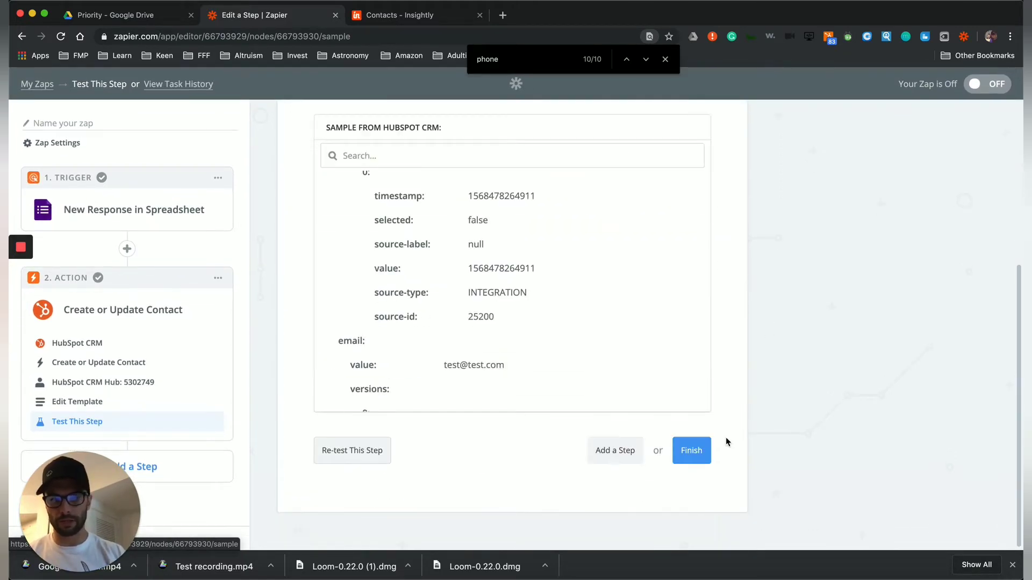
{"action": "left_click", "coordinate": [691, 452]}
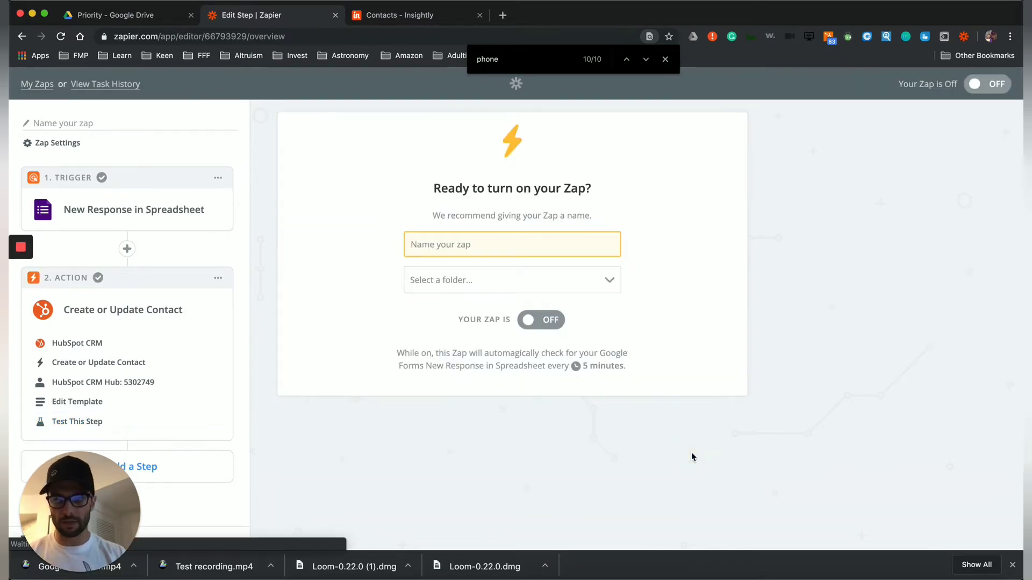
Name the zap 'Event Form Hubspot Lead Creation' and switch it on.
{"action": "left_click", "coordinate": [461, 246]}
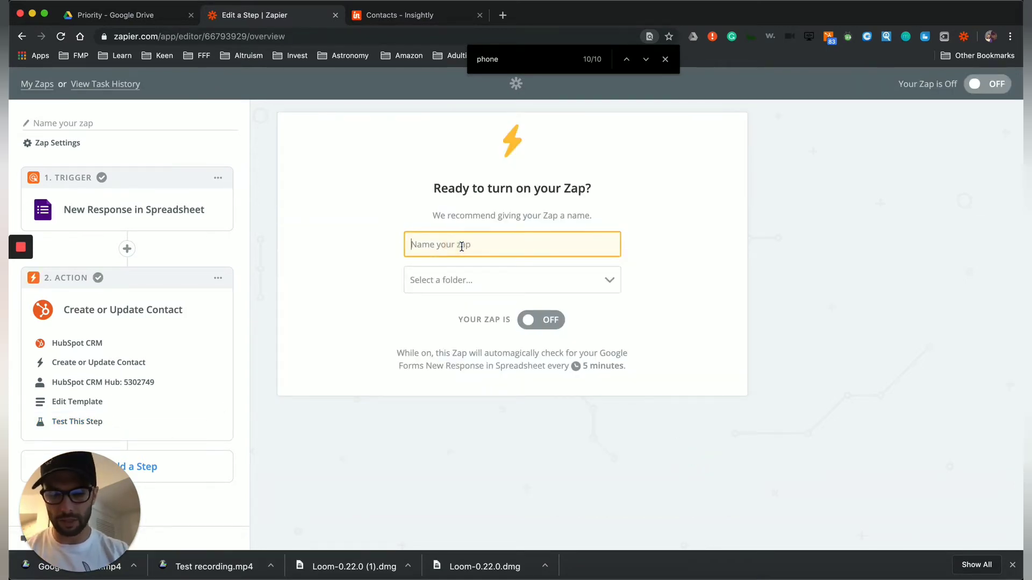
{"action": "type", "text": "Event "}
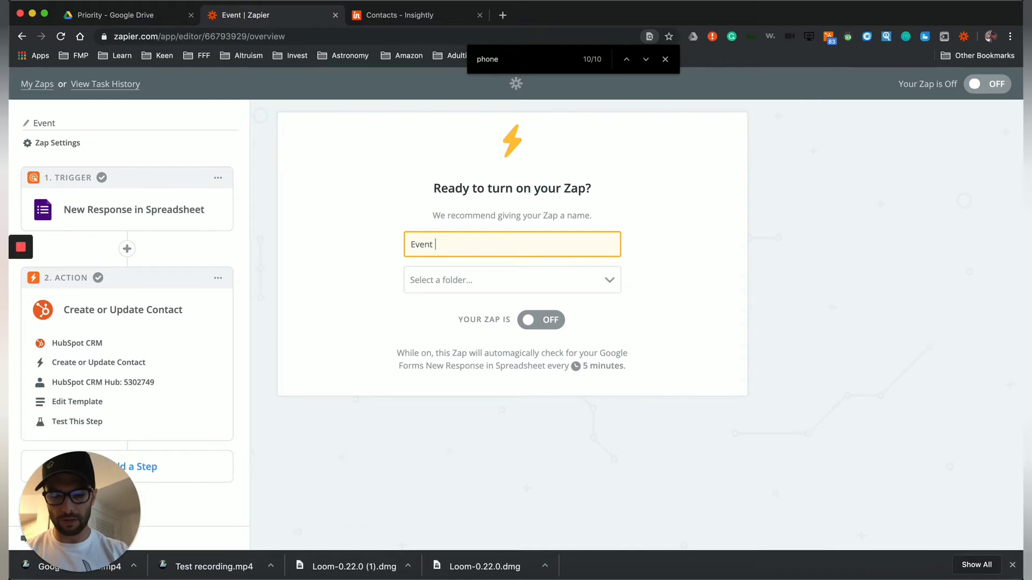
{"action": "type", "text": "Form "}
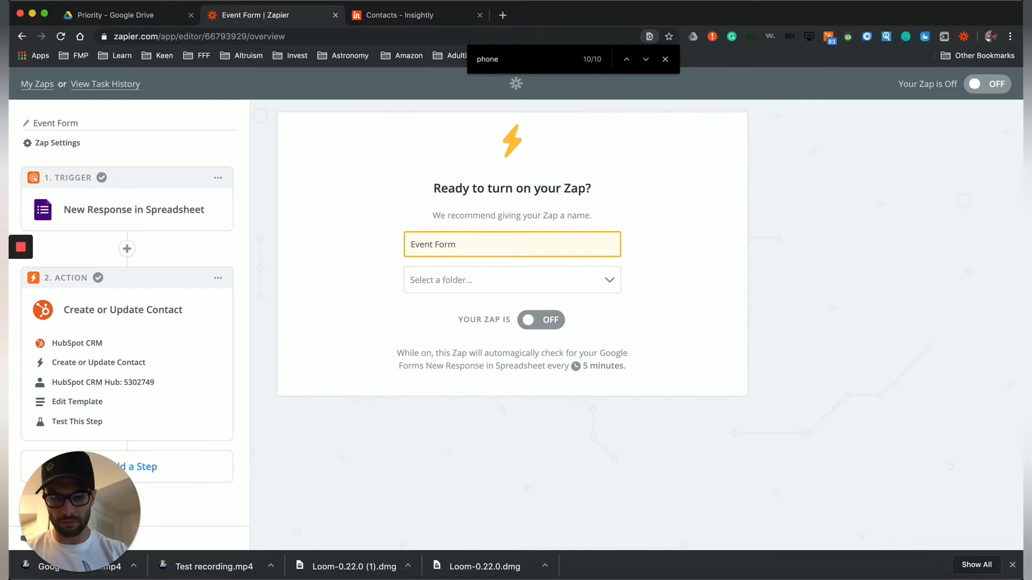
{"action": "type", "text": "Hubsp"}
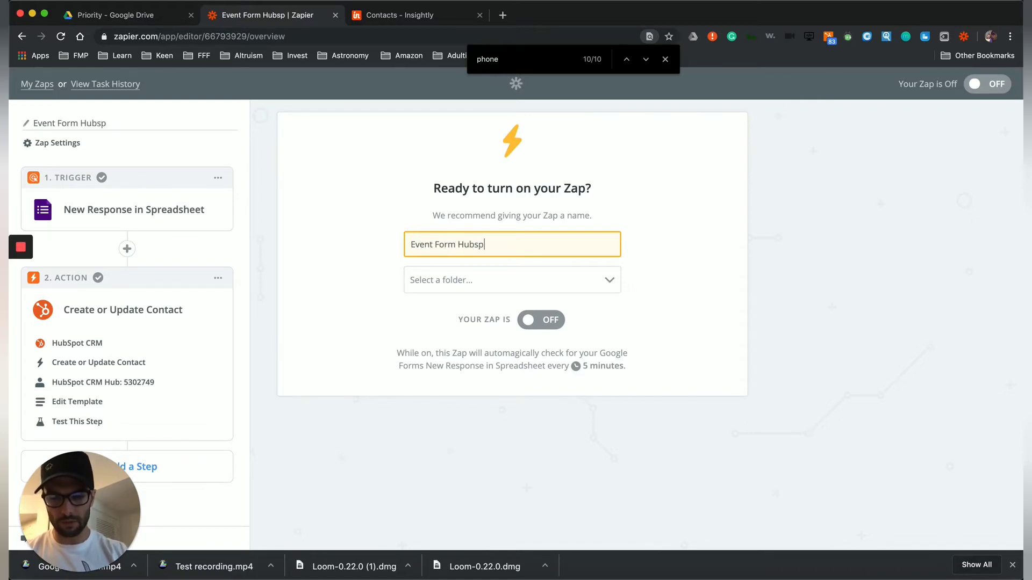
{"action": "type", "text": "ot Lead Creation"}
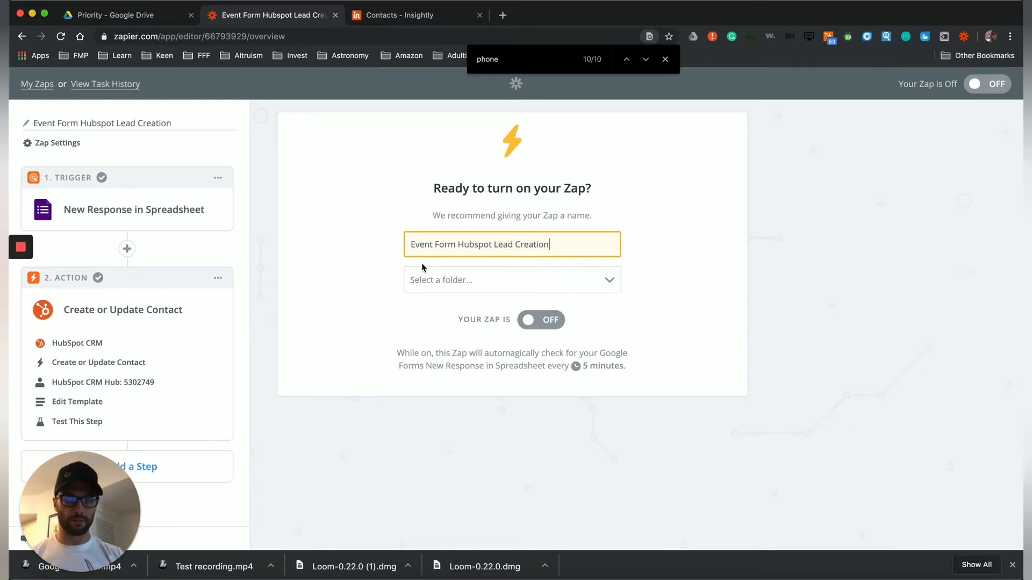
{"action": "left_click", "coordinate": [533, 321]}
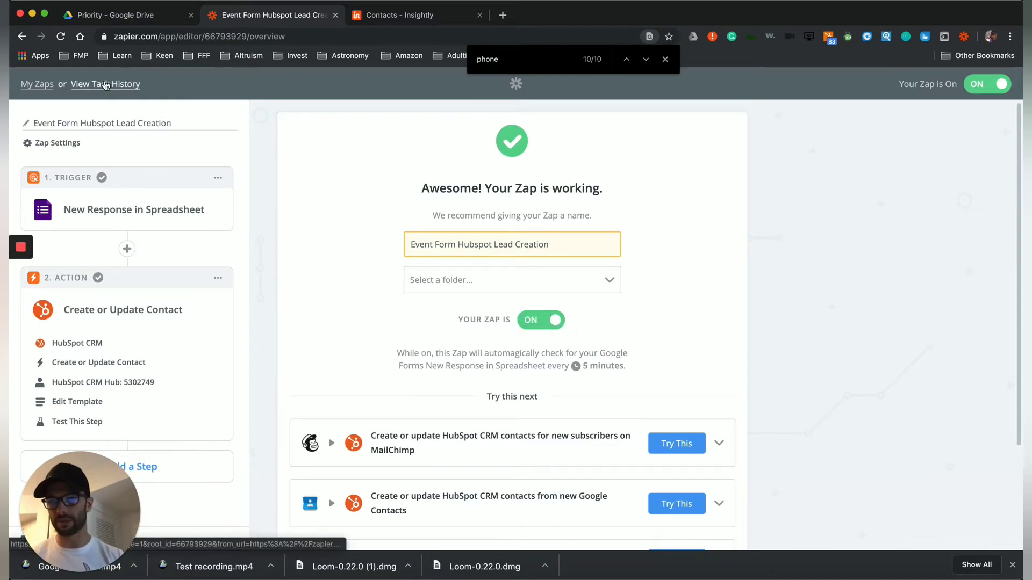
Open the Test Expo Lead ABC form from Google Drive with Google Forms.
{"action": "left_click", "coordinate": [143, 18]}
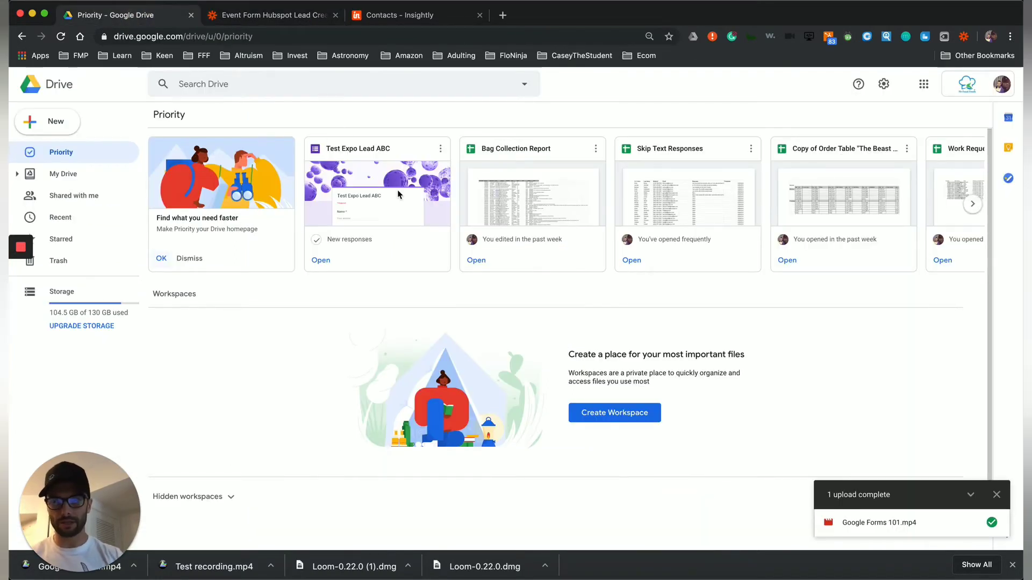
{"action": "left_click", "coordinate": [353, 148]}
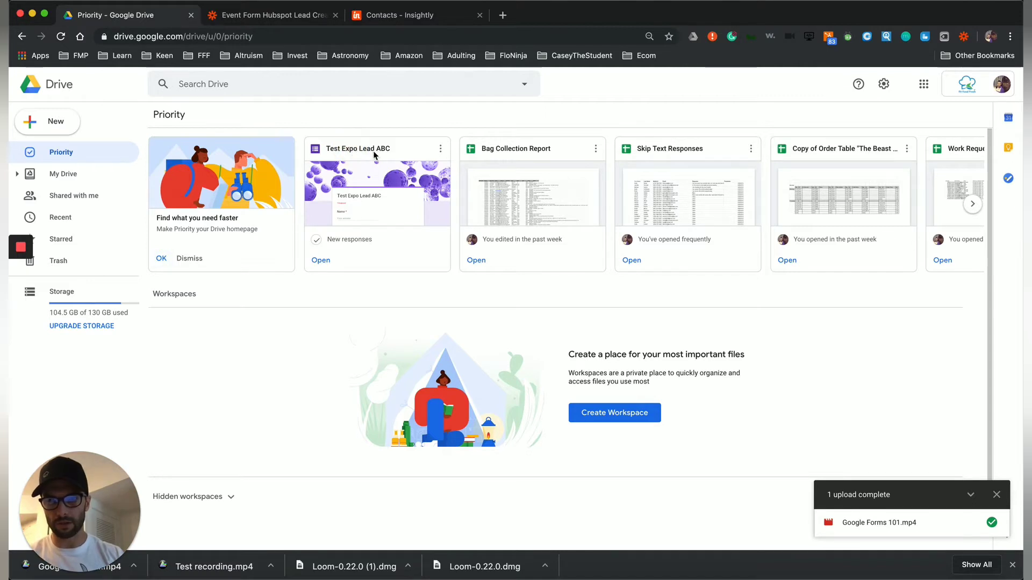
{"action": "left_click", "coordinate": [398, 251]}
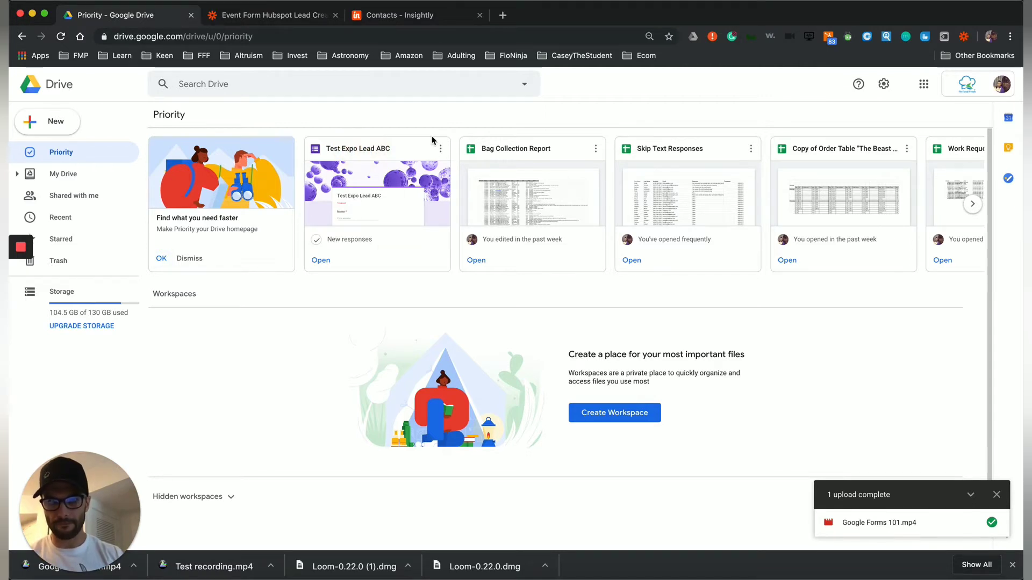
{"action": "left_click", "coordinate": [440, 149]}
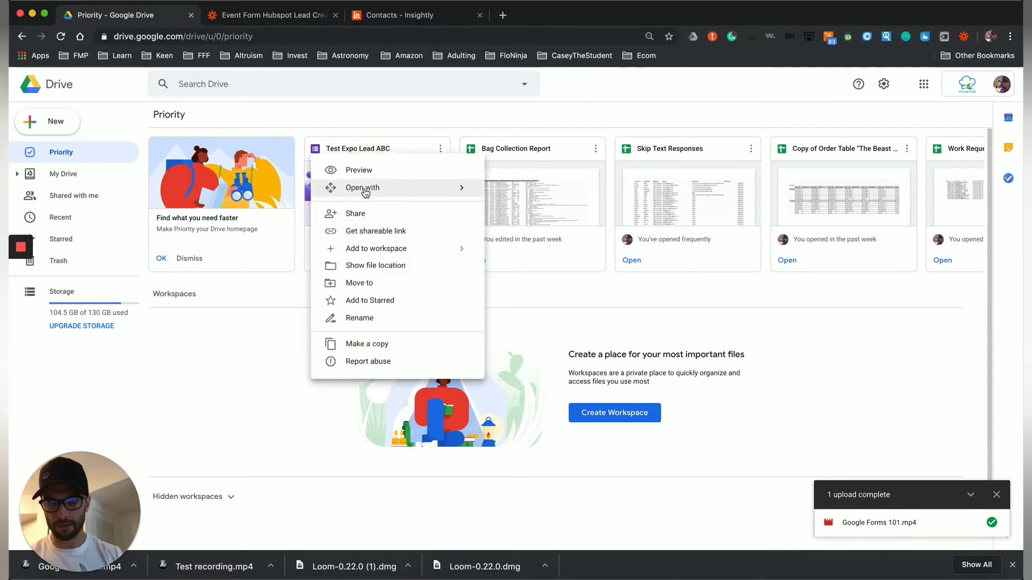
{"action": "mouse_move", "coordinate": [363, 197]}
{"action": "left_click", "coordinate": [532, 194]}
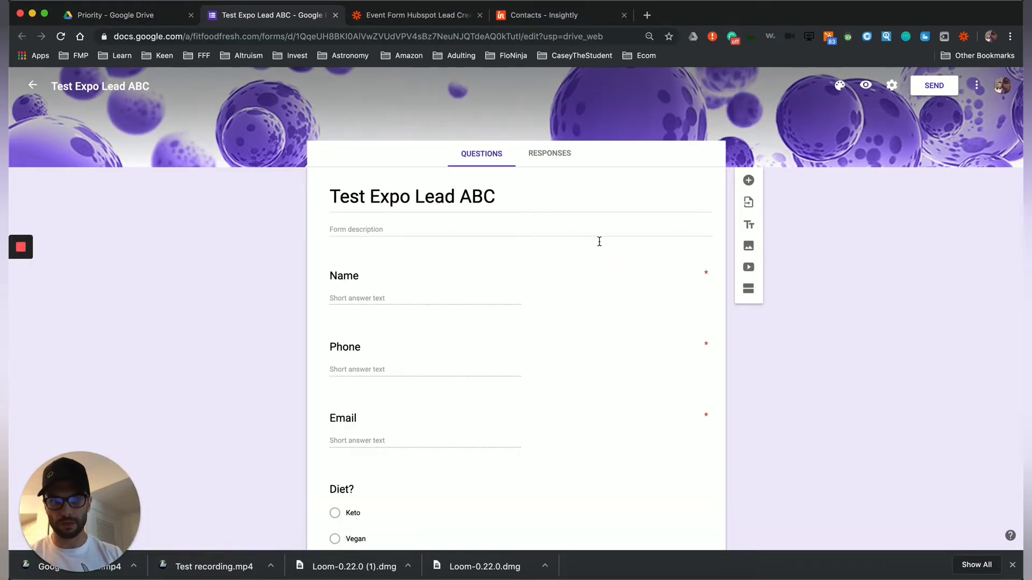
Preview the form and enter a test name, phone number and email address.
{"action": "left_click", "coordinate": [866, 86]}
{"action": "left_click", "coordinate": [402, 285]}
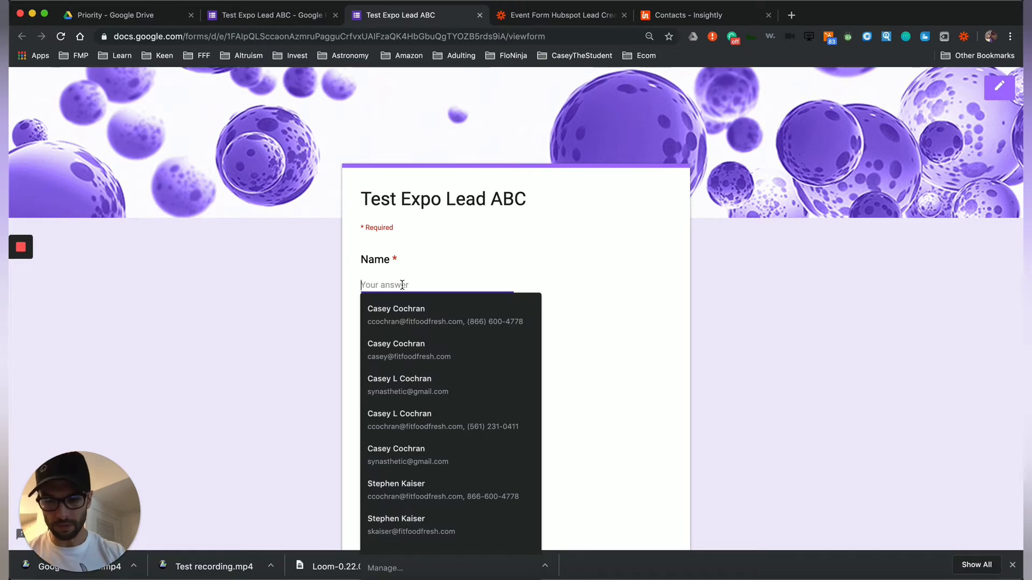
{"action": "type", "text": "TE"}
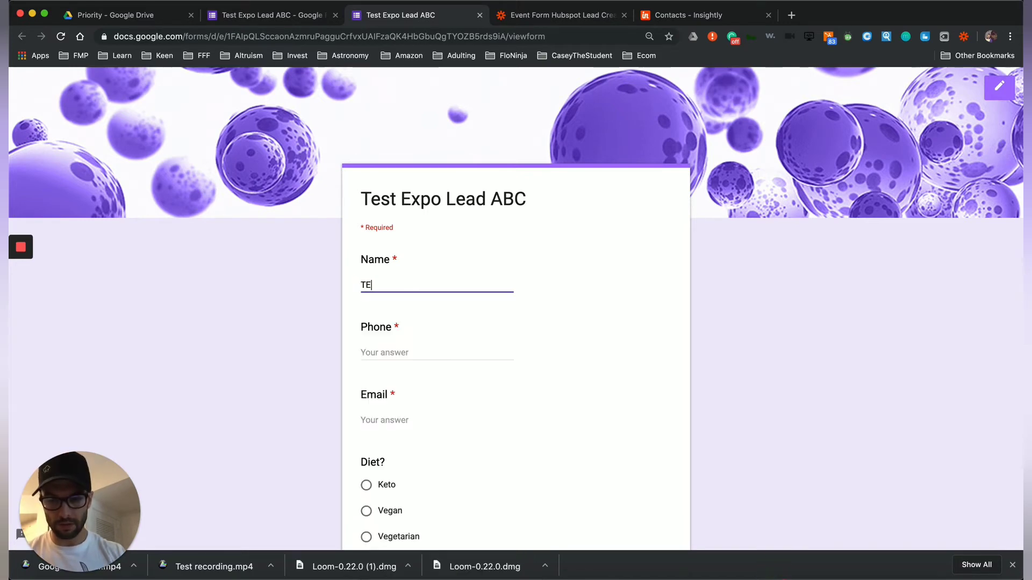
{"action": "type", "text": "STER"}
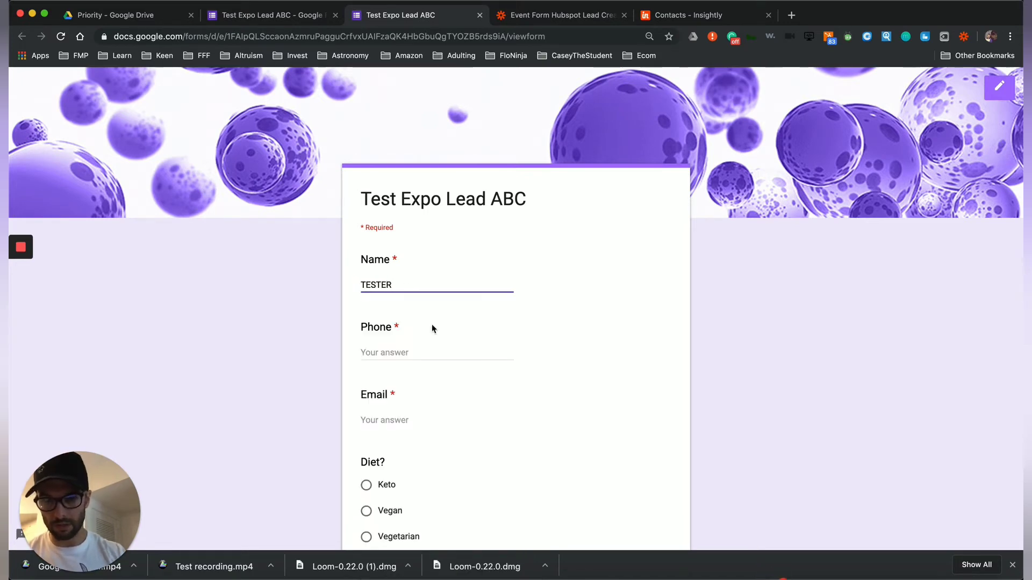
{"action": "type", "text": " Test"}
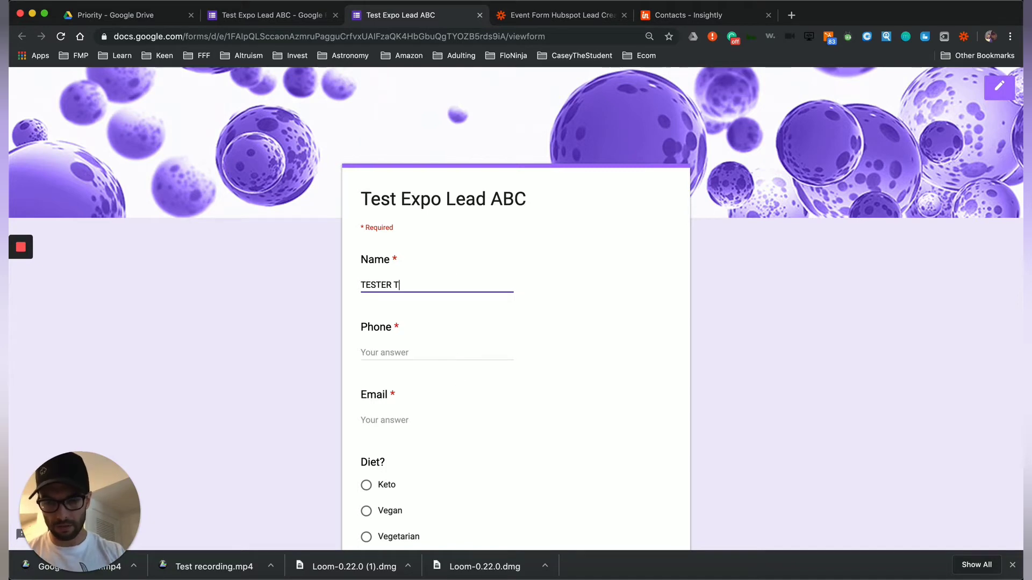
{"action": "left_click", "coordinate": [394, 351]}
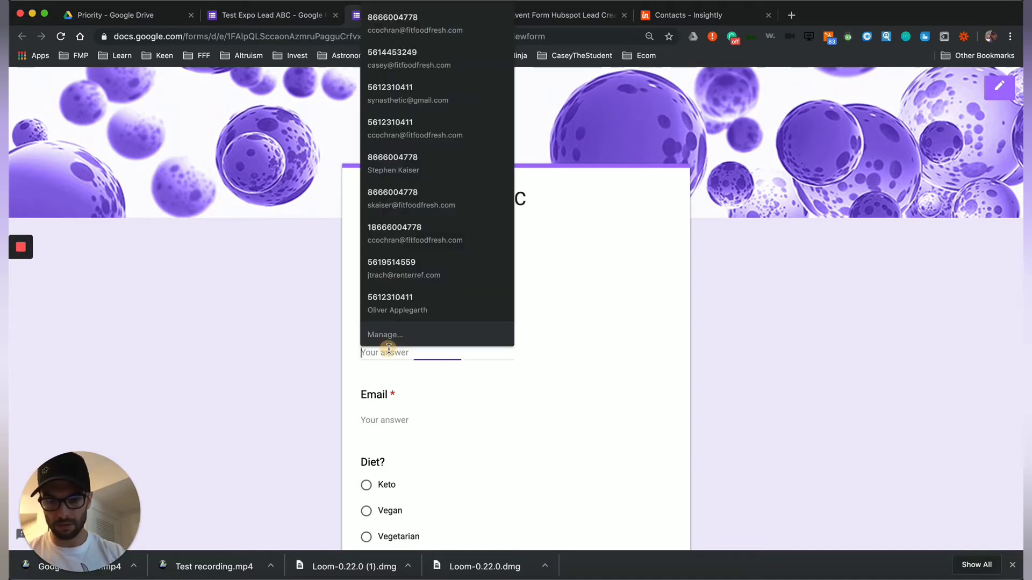
{"action": "type", "text": "666777"}
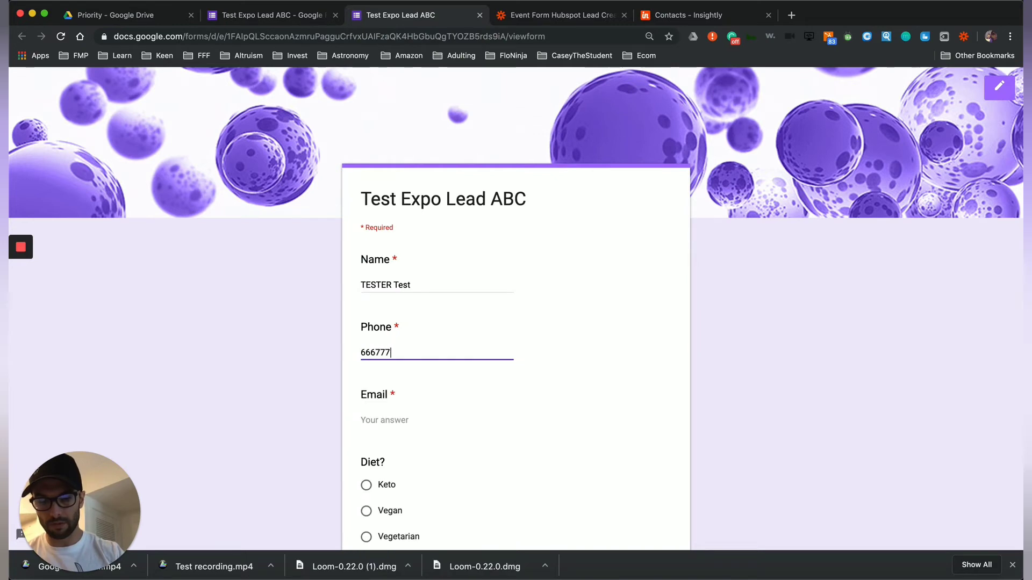
{"action": "type", "text": "8888"}
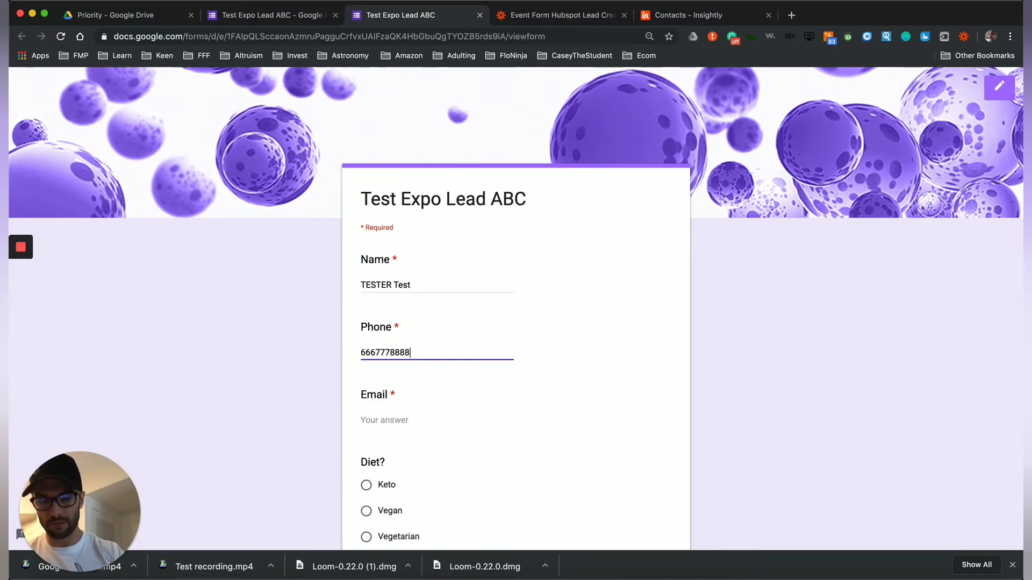
{"action": "left_click", "coordinate": [376, 420]}
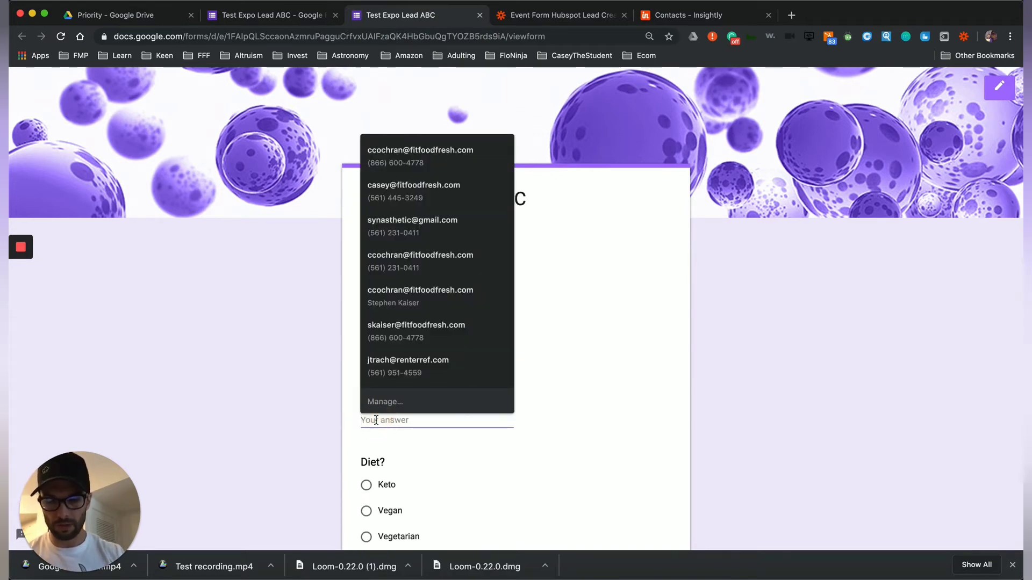
{"action": "type", "text": "testing"}
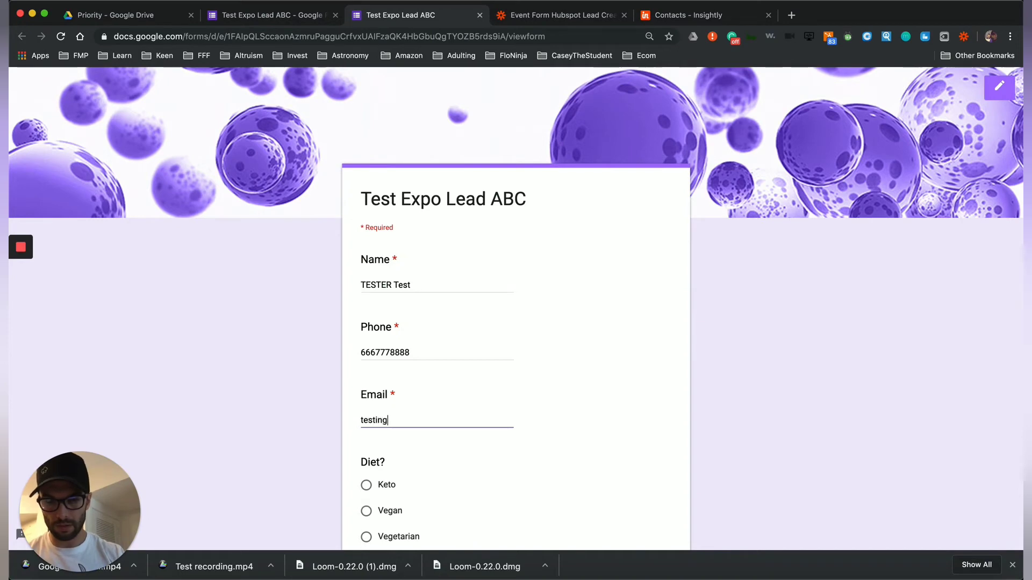
{"action": "type", "text": "@tes"}
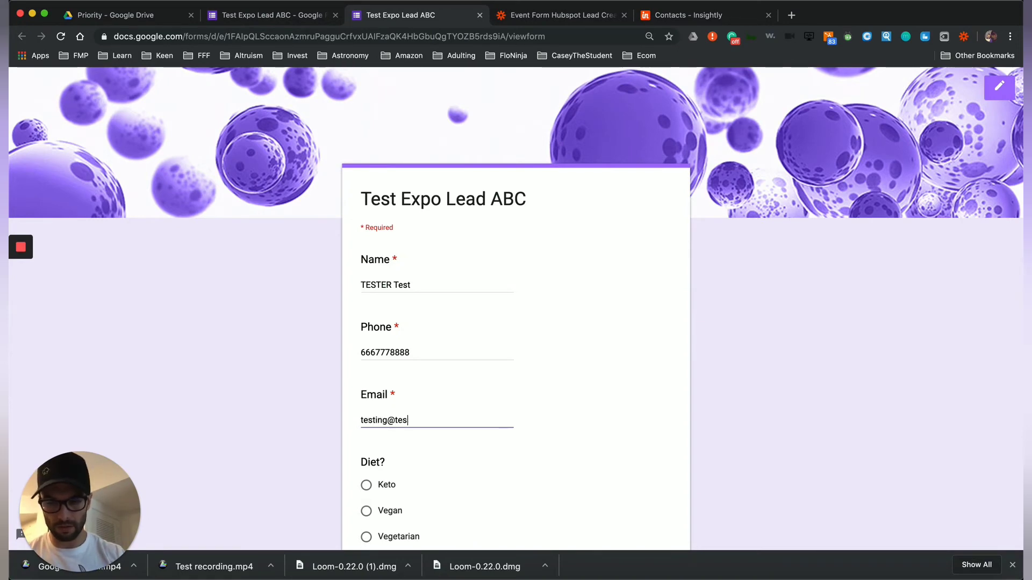
{"action": "type", "text": "ting.com"}
Choose Keto as the diet, rate Love FFF? 9, and submit the response.
{"action": "scroll", "coordinate": [486, 471], "scroll_direction": "down", "scroll_amount": 4}
{"action": "left_click", "coordinate": [366, 284]}
{"action": "left_click", "coordinate": [570, 419]}
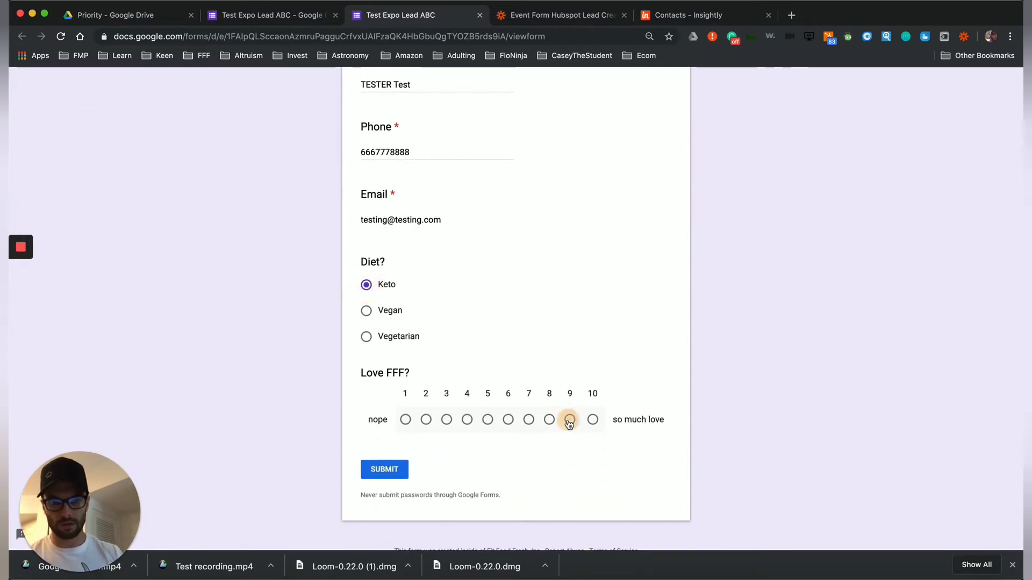
{"action": "left_click", "coordinate": [388, 473]}
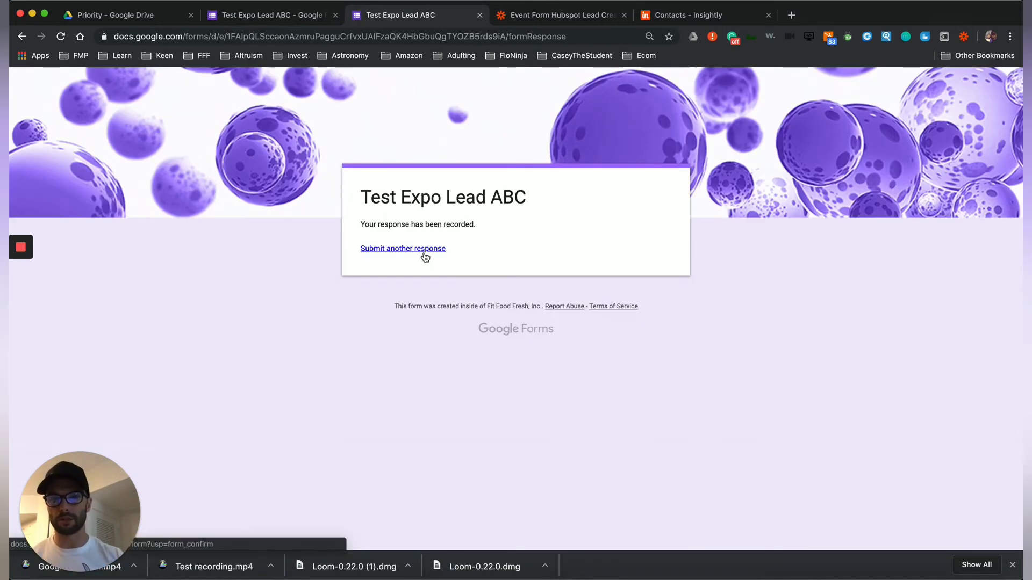
Reload the zap's still-empty task history, then reload the form page to resubmit the response.
{"action": "left_click", "coordinate": [543, 15]}
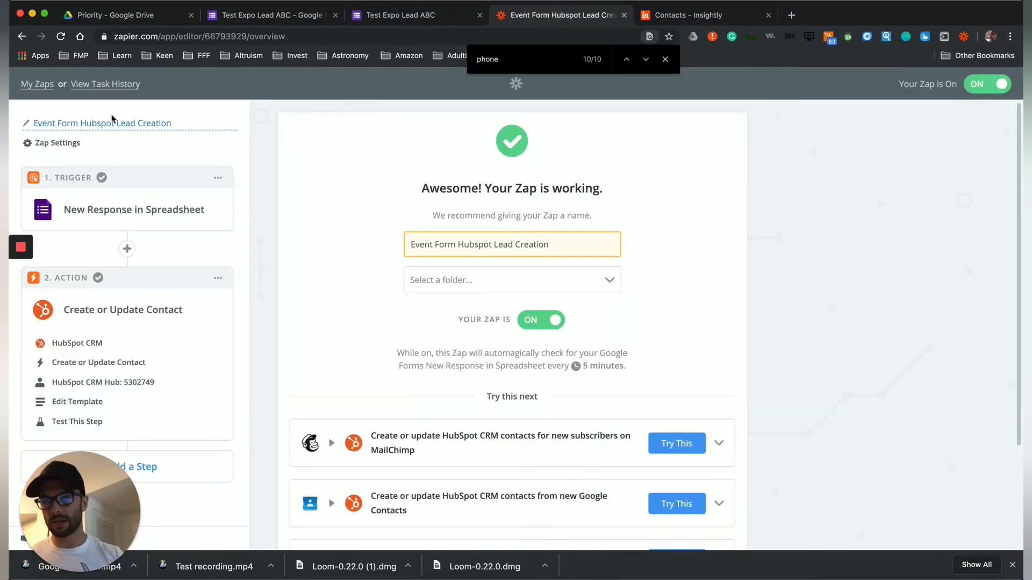
{"action": "left_click", "coordinate": [105, 85]}
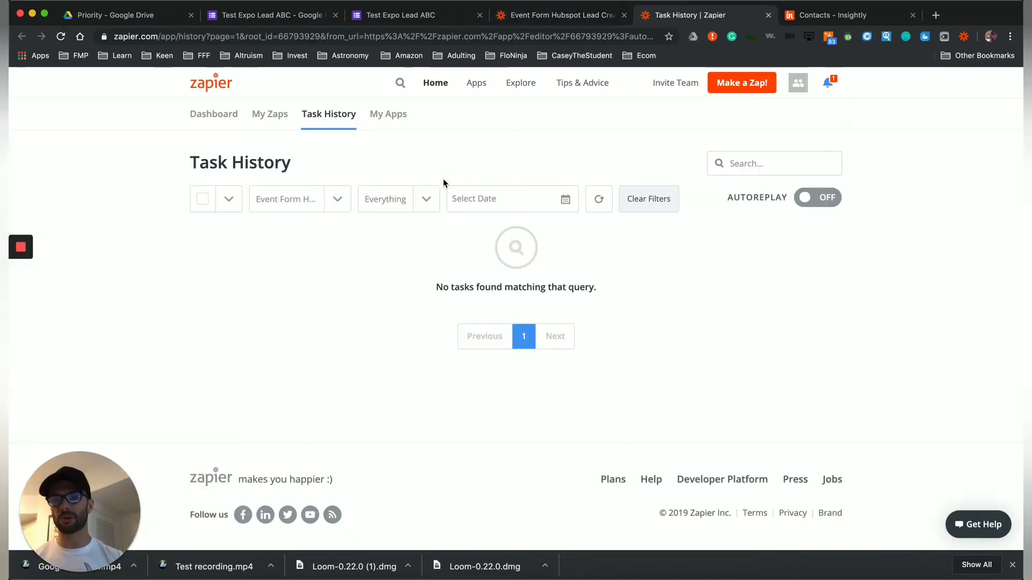
{"action": "left_click", "coordinate": [61, 36]}
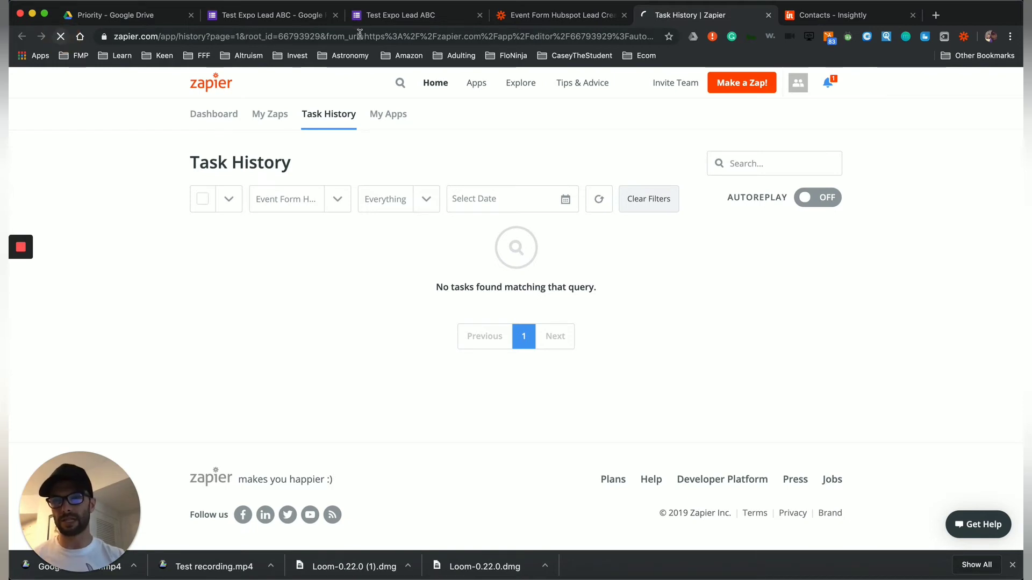
{"action": "left_click", "coordinate": [419, 16]}
{"action": "left_click", "coordinate": [59, 37]}
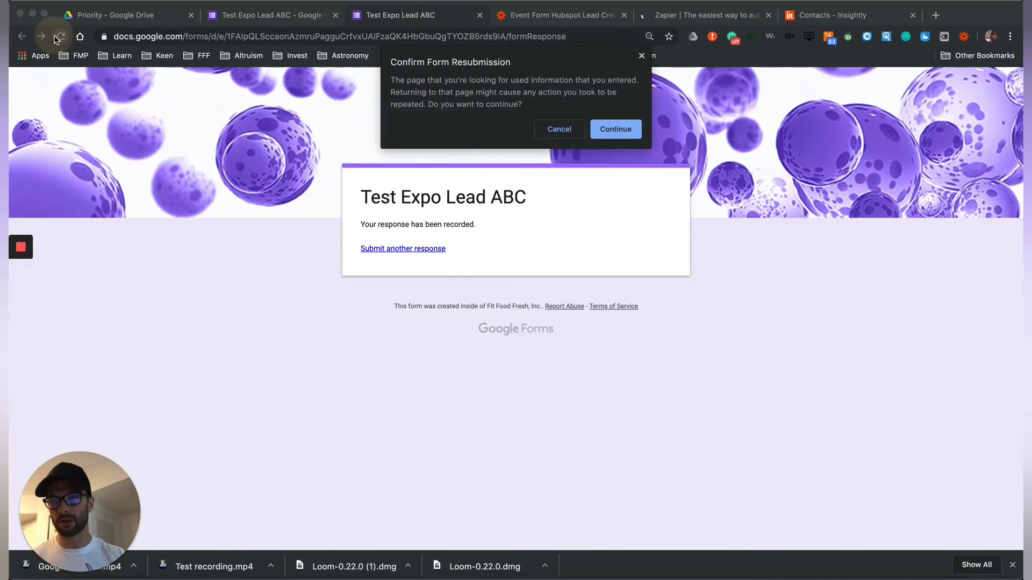
{"action": "left_click", "coordinate": [612, 130]}
Browse the Test Expo Lead ABC Responses summary charting all 5 responses.
{"action": "left_click", "coordinate": [285, 19]}
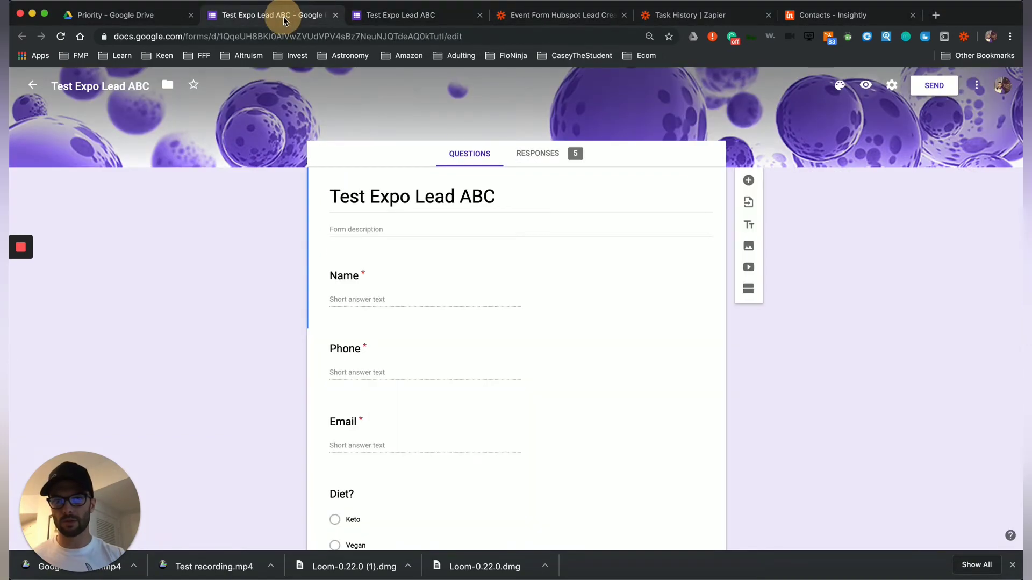
{"action": "left_click", "coordinate": [536, 156]}
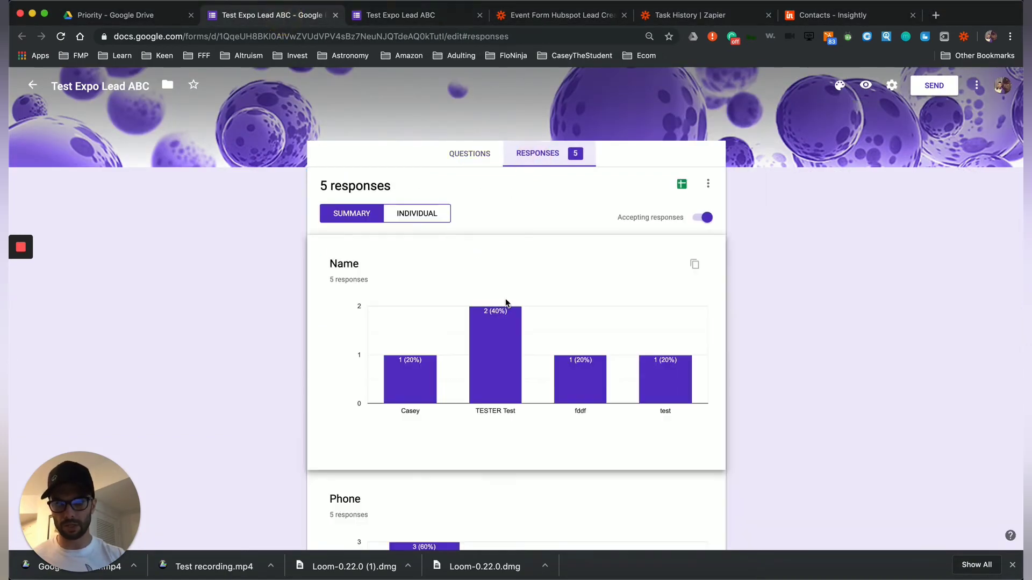
{"action": "scroll", "coordinate": [508, 338], "scroll_direction": "down", "scroll_amount": 9}
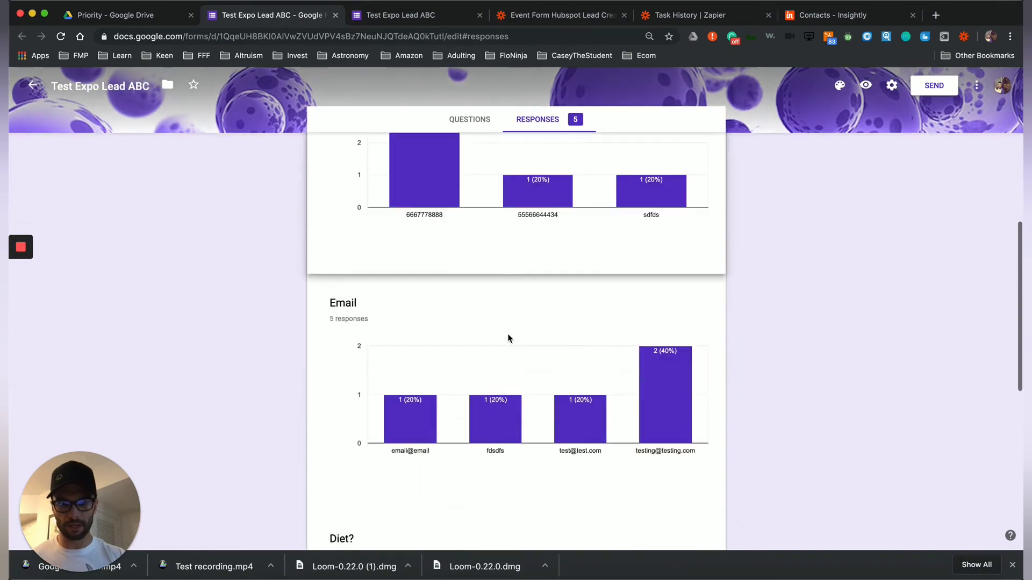
{"action": "scroll", "coordinate": [508, 339], "scroll_direction": "down", "scroll_amount": 4}
{"action": "scroll", "coordinate": [508, 338], "scroll_direction": "up", "scroll_amount": 4}
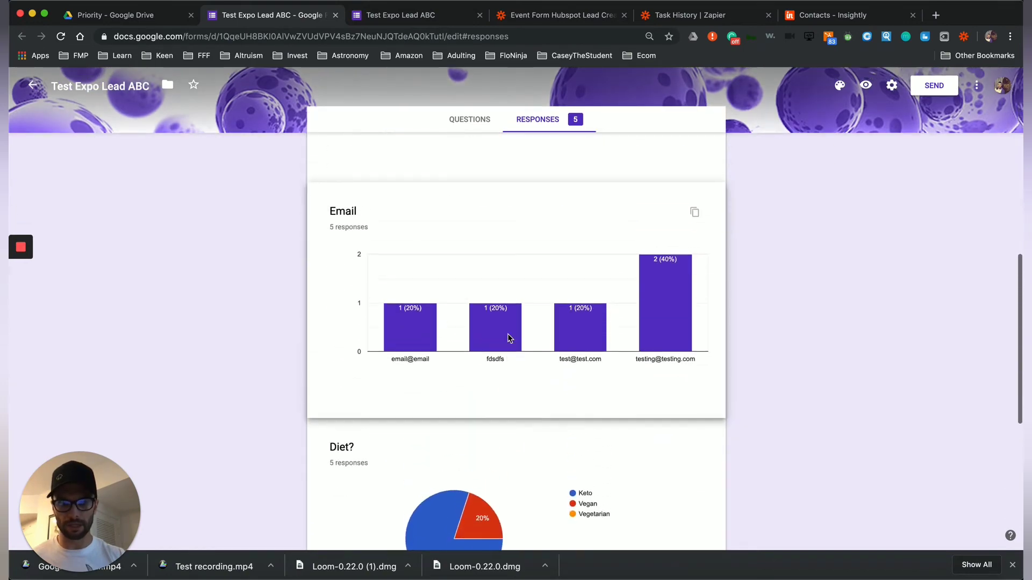
{"action": "scroll", "coordinate": [509, 337], "scroll_direction": "up", "scroll_amount": 10}
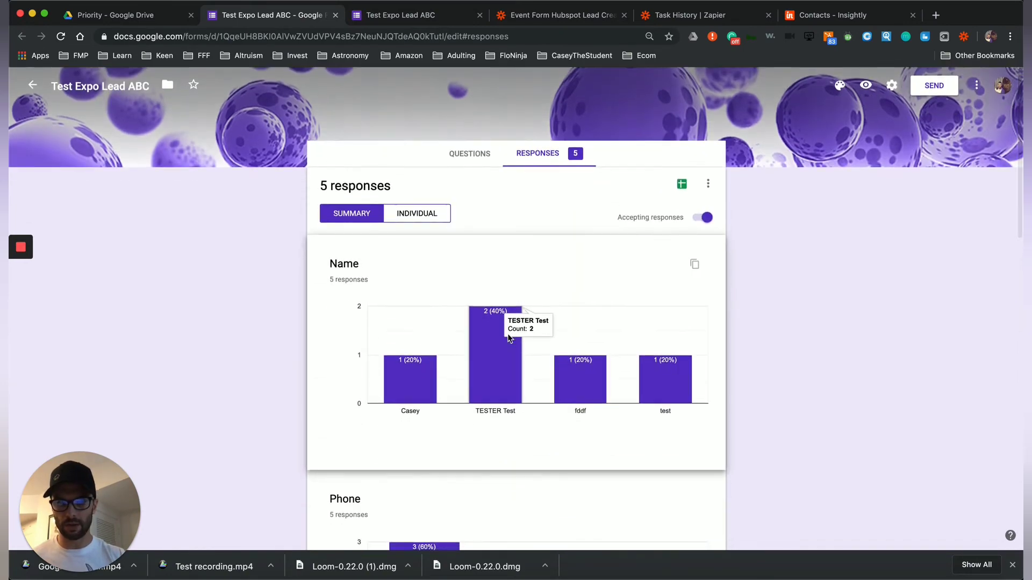
{"action": "scroll", "coordinate": [508, 339], "scroll_direction": "down", "scroll_amount": 20}
{"action": "scroll", "coordinate": [507, 338], "scroll_direction": "up", "scroll_amount": 20}
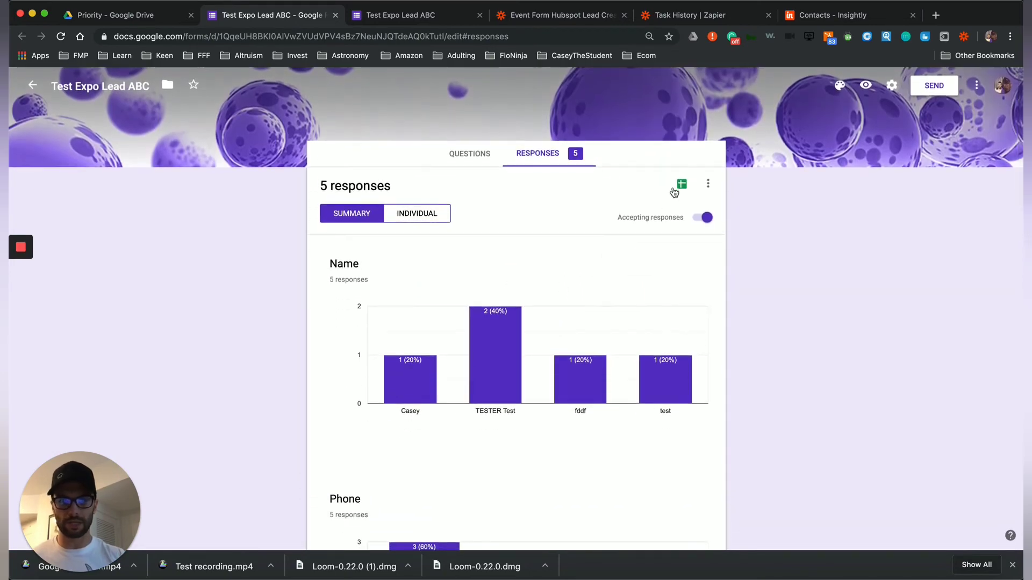
{"action": "left_click", "coordinate": [396, 15]}
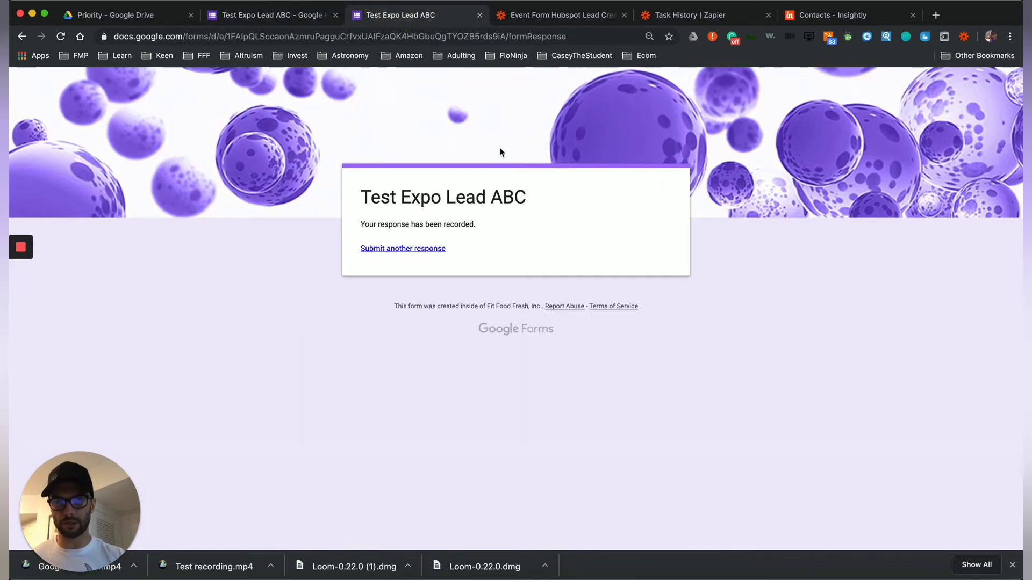
{"action": "left_click", "coordinate": [573, 16]}
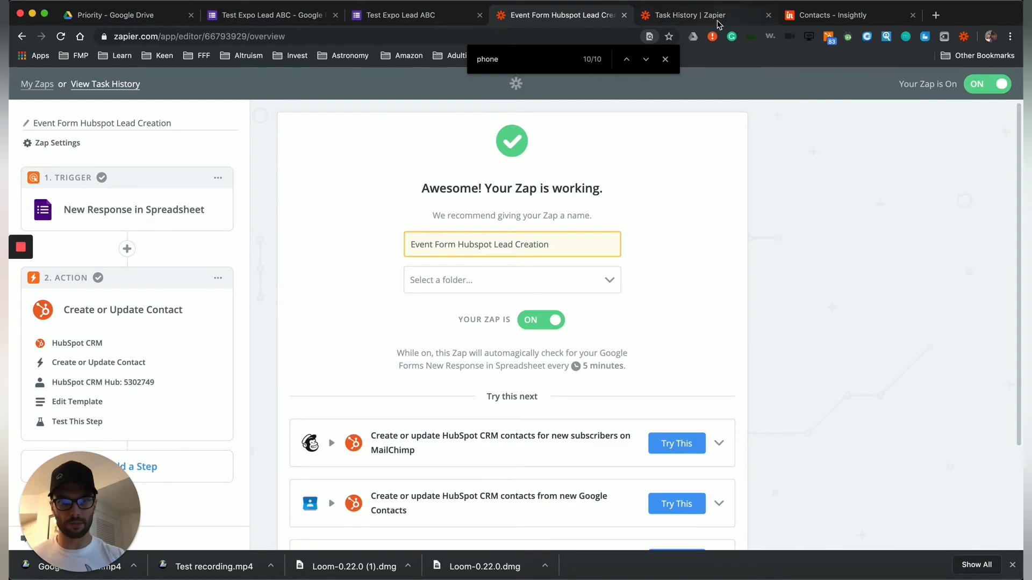
{"action": "left_click", "coordinate": [698, 16]}
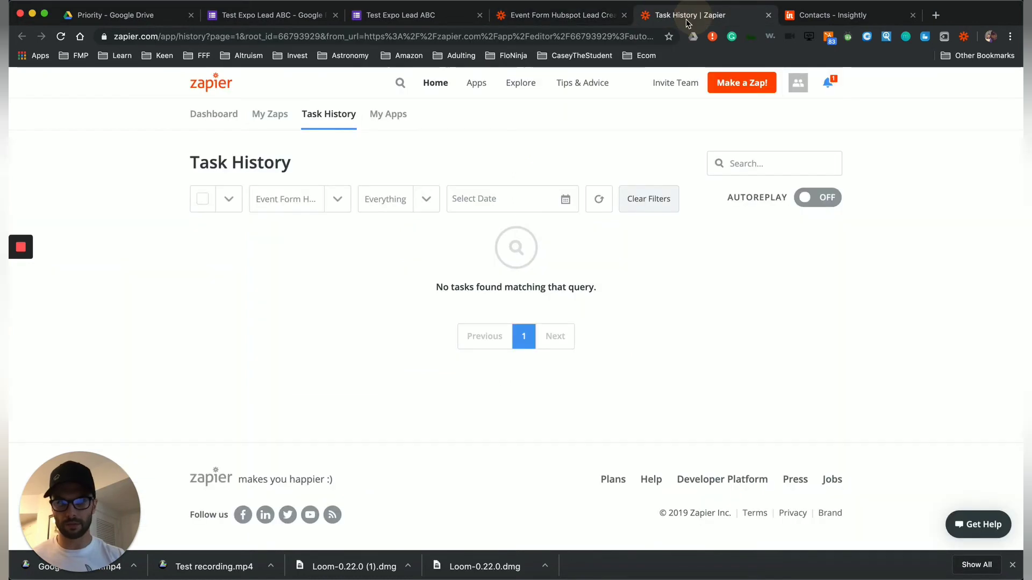
{"action": "left_click", "coordinate": [61, 37]}
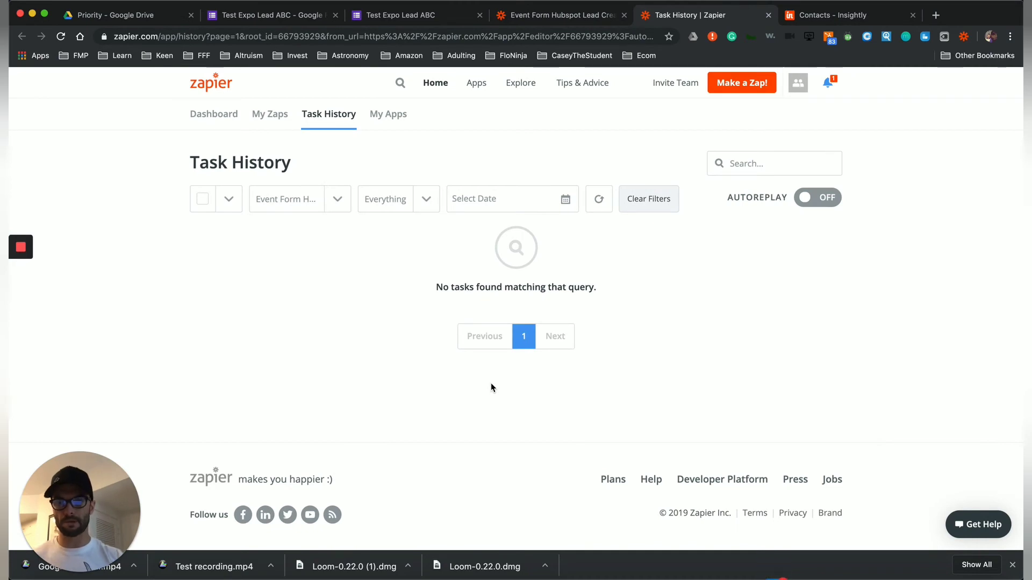
{"action": "mouse_move", "coordinate": [27, 267]}
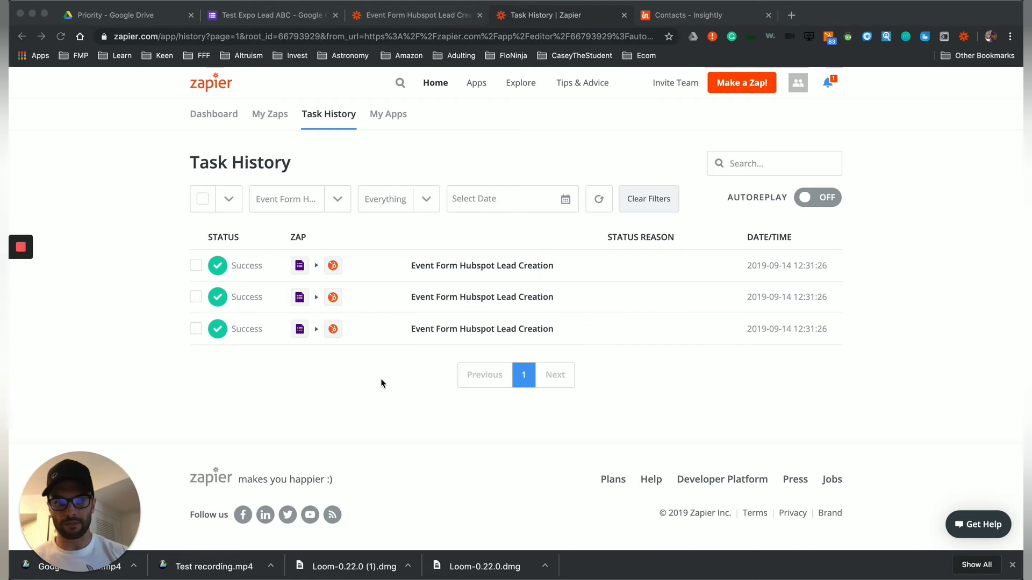
Open the first successful task and review the Google Forms response data from step 1.
{"action": "left_click", "coordinate": [444, 266]}
{"action": "left_click", "coordinate": [443, 266]}
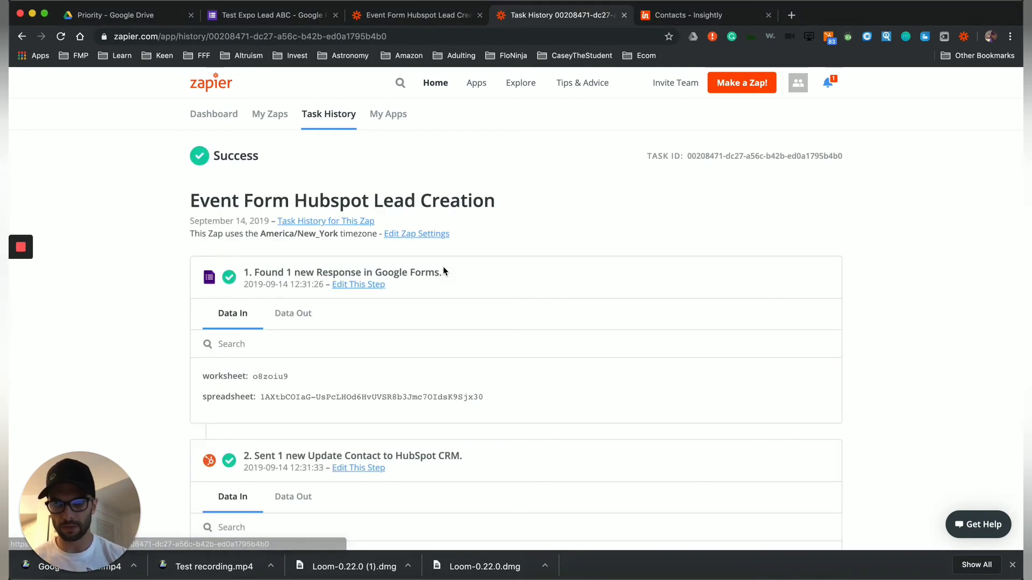
{"action": "scroll", "coordinate": [473, 429], "scroll_direction": "down", "scroll_amount": 2}
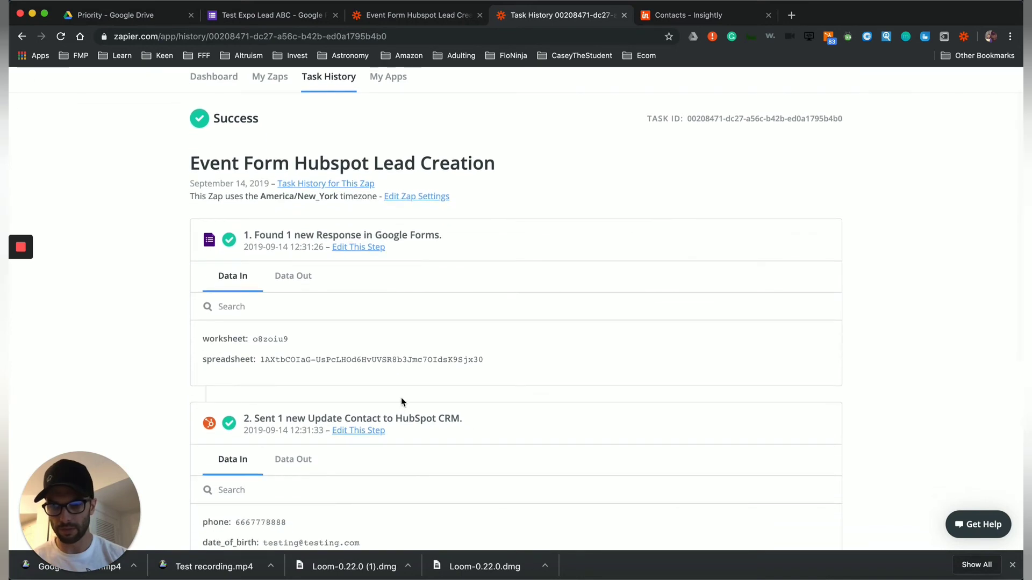
{"action": "scroll", "coordinate": [401, 402], "scroll_direction": "down", "scroll_amount": 2}
{"action": "left_click", "coordinate": [298, 231]}
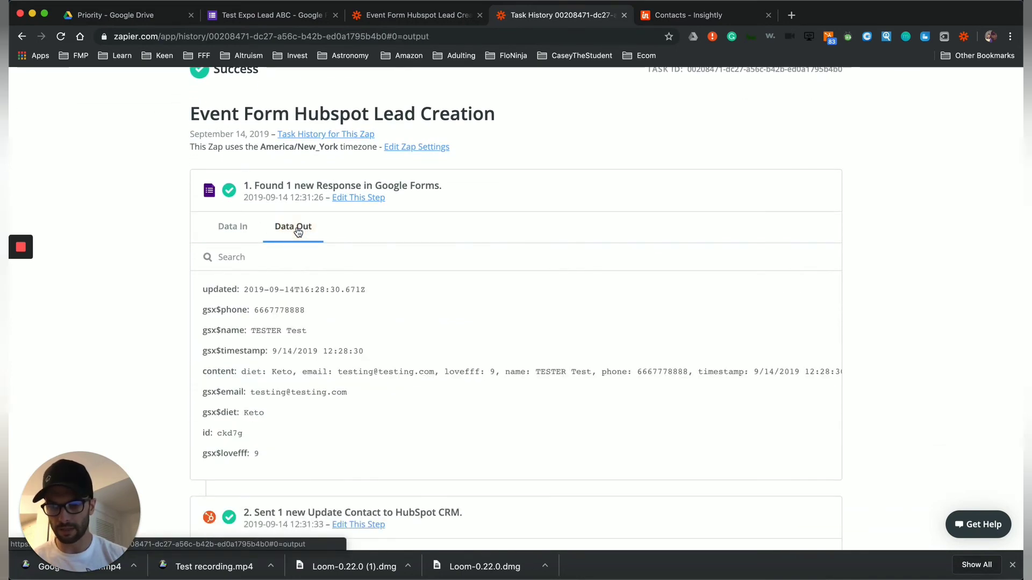
{"action": "scroll", "coordinate": [363, 412], "scroll_direction": "down", "scroll_amount": 2}
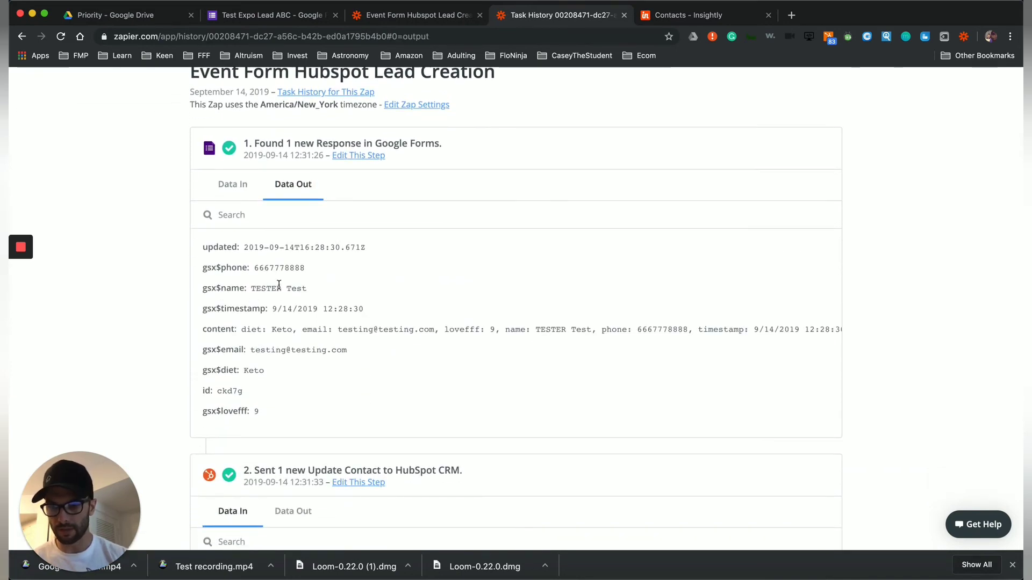
{"action": "scroll", "coordinate": [319, 403], "scroll_direction": "down", "scroll_amount": 2}
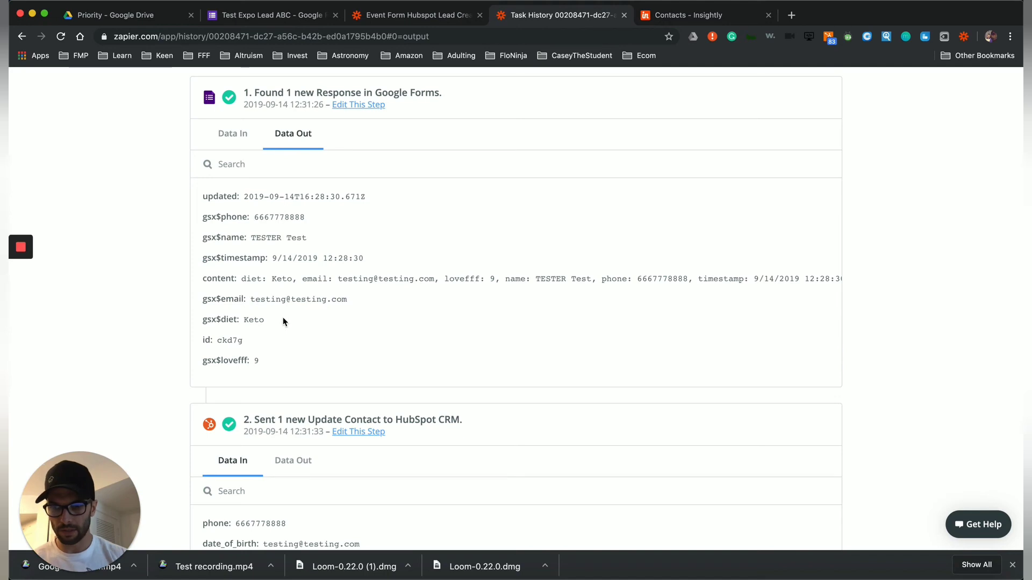
{"action": "scroll", "coordinate": [285, 320], "scroll_direction": "down", "scroll_amount": 2}
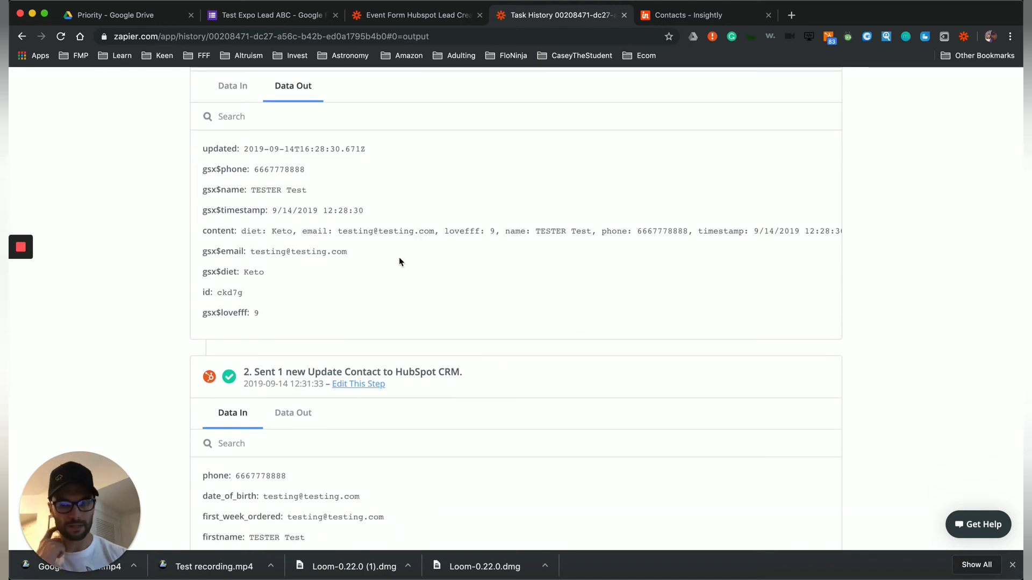
{"action": "scroll", "coordinate": [391, 266], "scroll_direction": "down", "scroll_amount": 5}
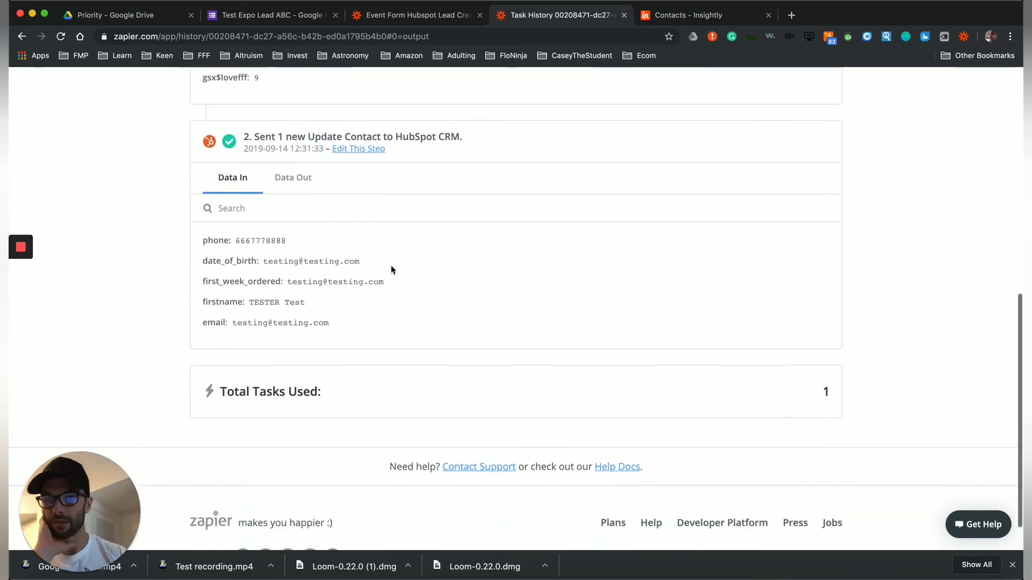
{"action": "scroll", "coordinate": [391, 270], "scroll_direction": "up", "scroll_amount": 2}
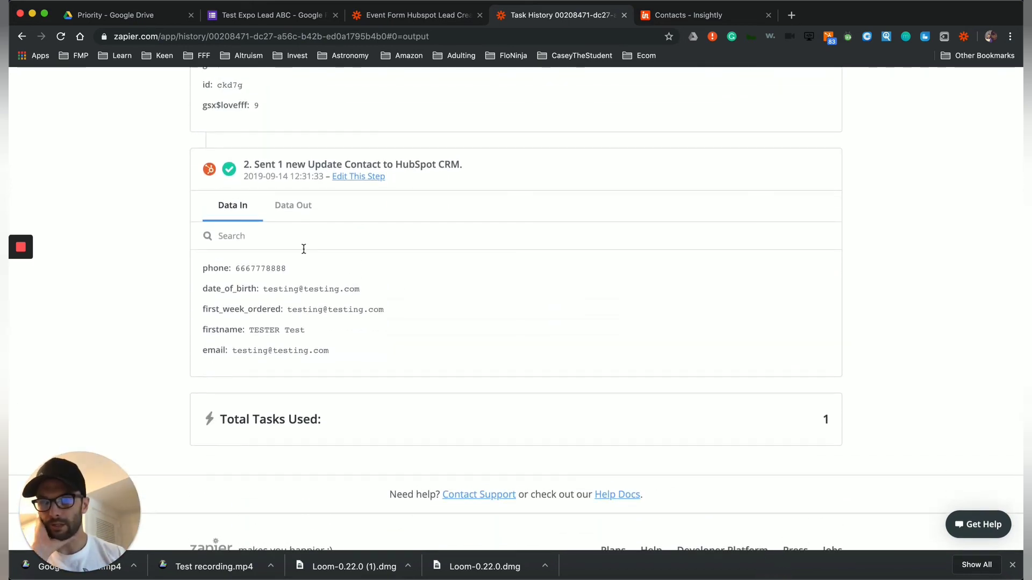
Inspect the HubSpot step's returned contact and the contact fields sent to HubSpot.
{"action": "left_click", "coordinate": [294, 212]}
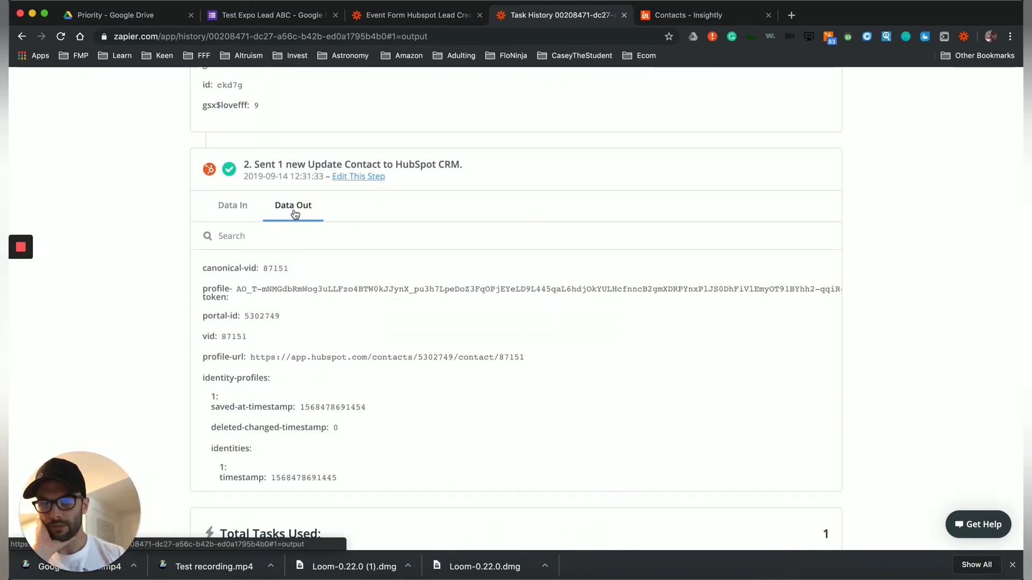
{"action": "scroll", "coordinate": [388, 388], "scroll_direction": "down", "scroll_amount": 5}
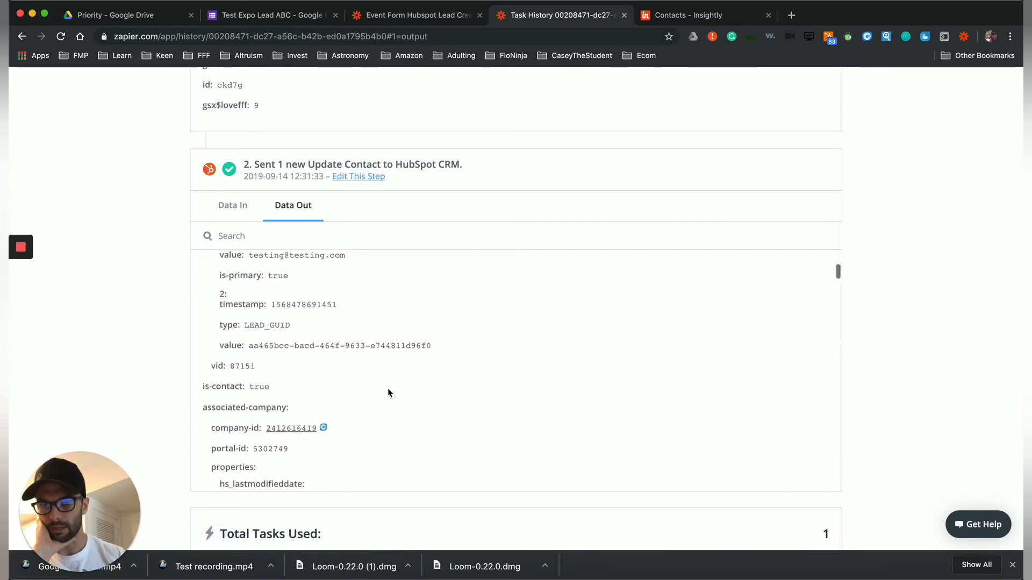
{"action": "scroll", "coordinate": [388, 393], "scroll_direction": "down", "scroll_amount": 10}
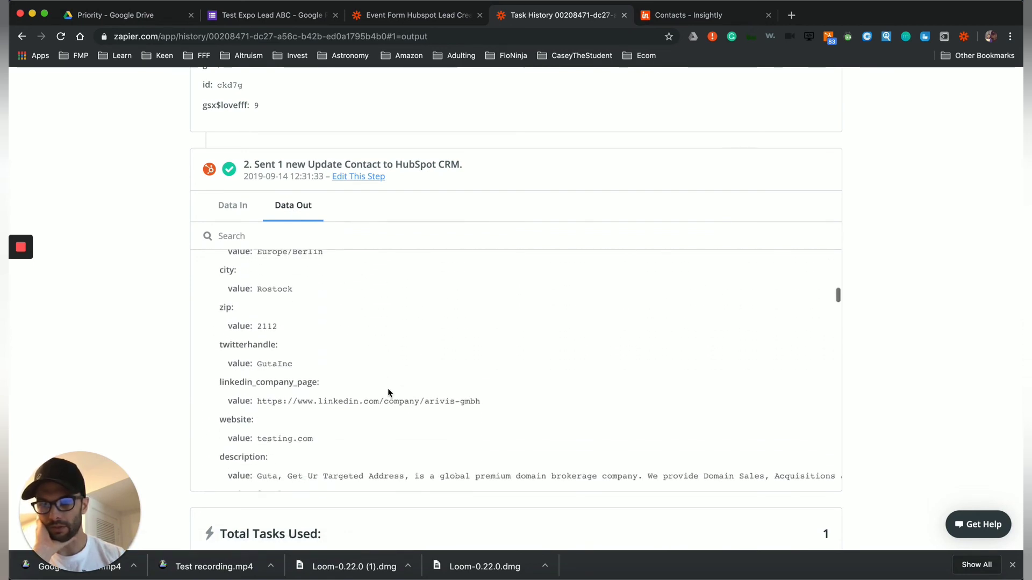
{"action": "scroll", "coordinate": [388, 392], "scroll_direction": "down", "scroll_amount": 8}
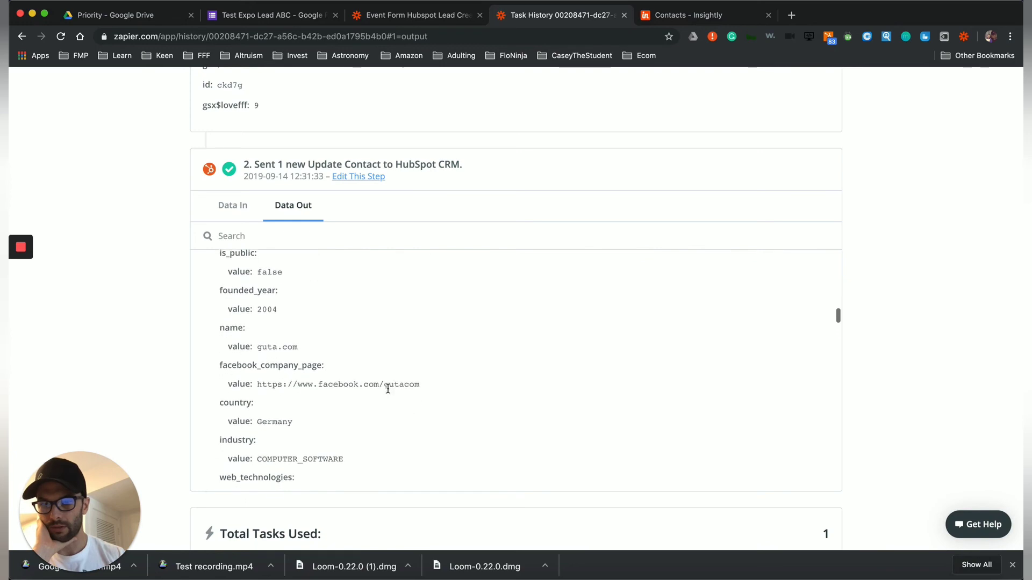
{"action": "scroll", "coordinate": [388, 387], "scroll_direction": "down", "scroll_amount": 4}
{"action": "left_click", "coordinate": [231, 204]}
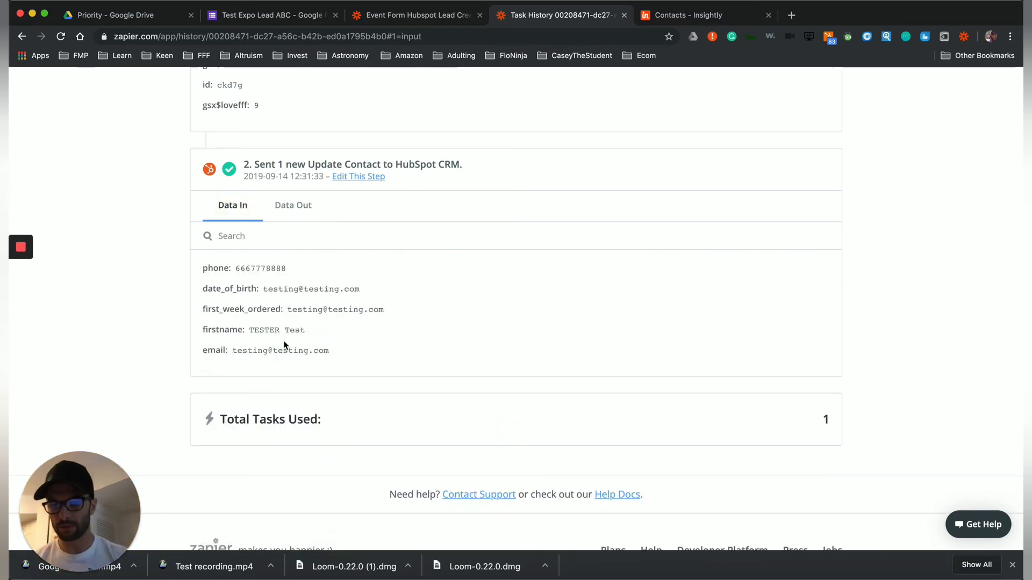
{"action": "scroll", "coordinate": [285, 344], "scroll_direction": "up", "scroll_amount": 15}
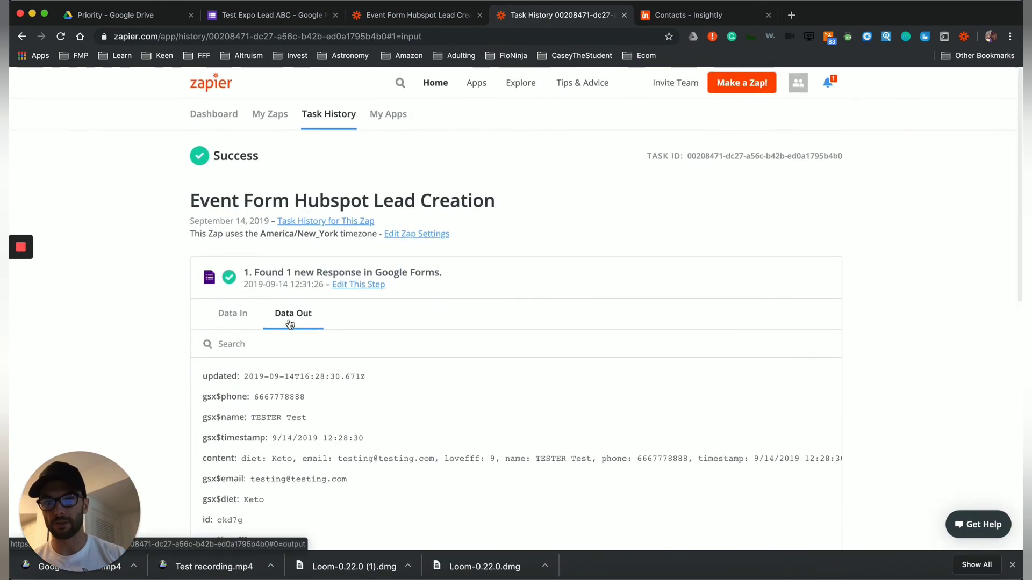